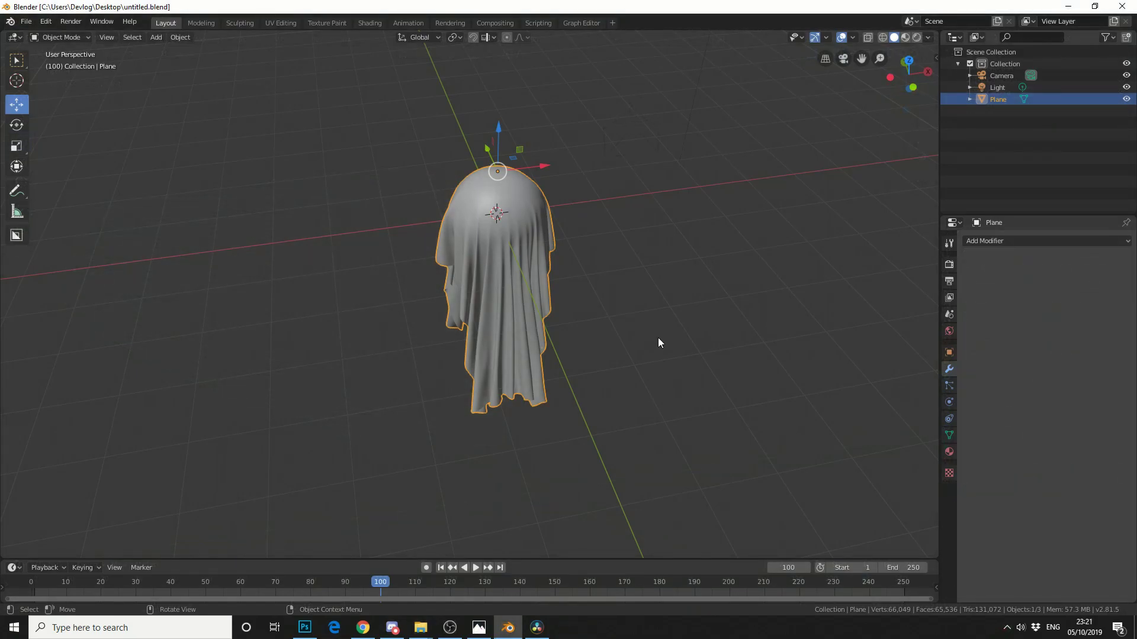
- Enter Weight Paint mode and add a vertex group named weight1
click(62, 39)
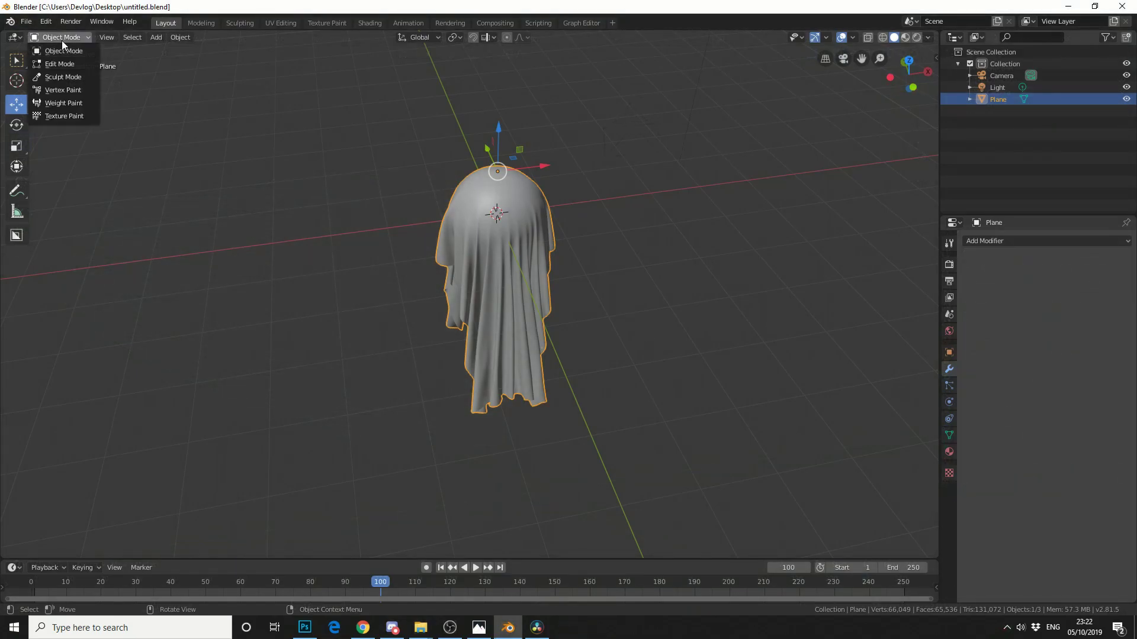
click(74, 102)
middle_drag(613, 262, 616, 261)
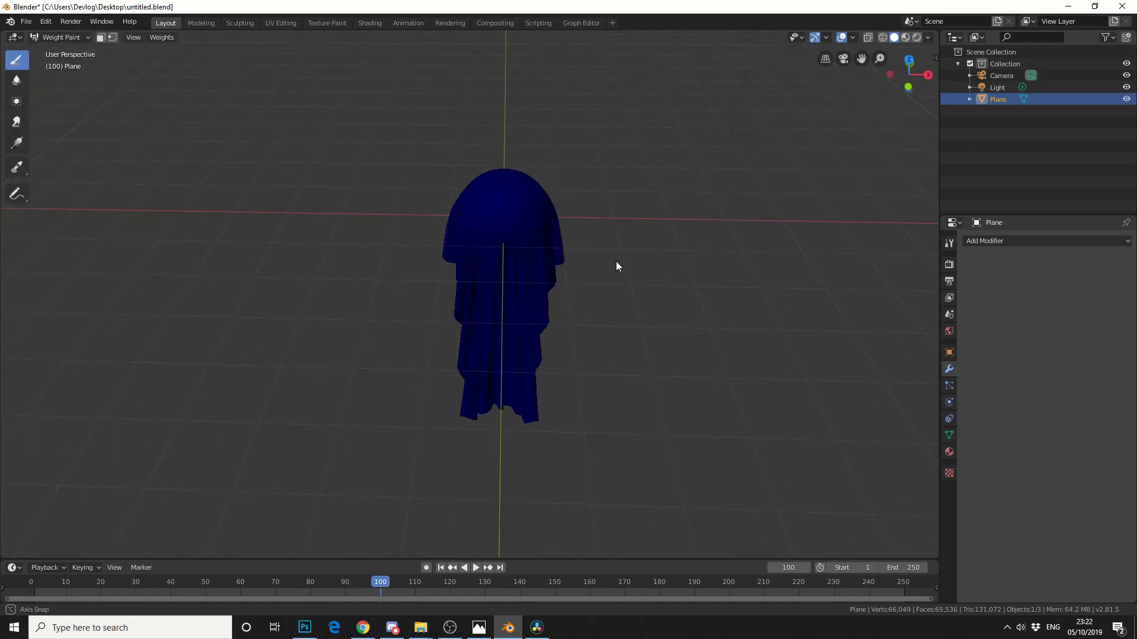
click(951, 435)
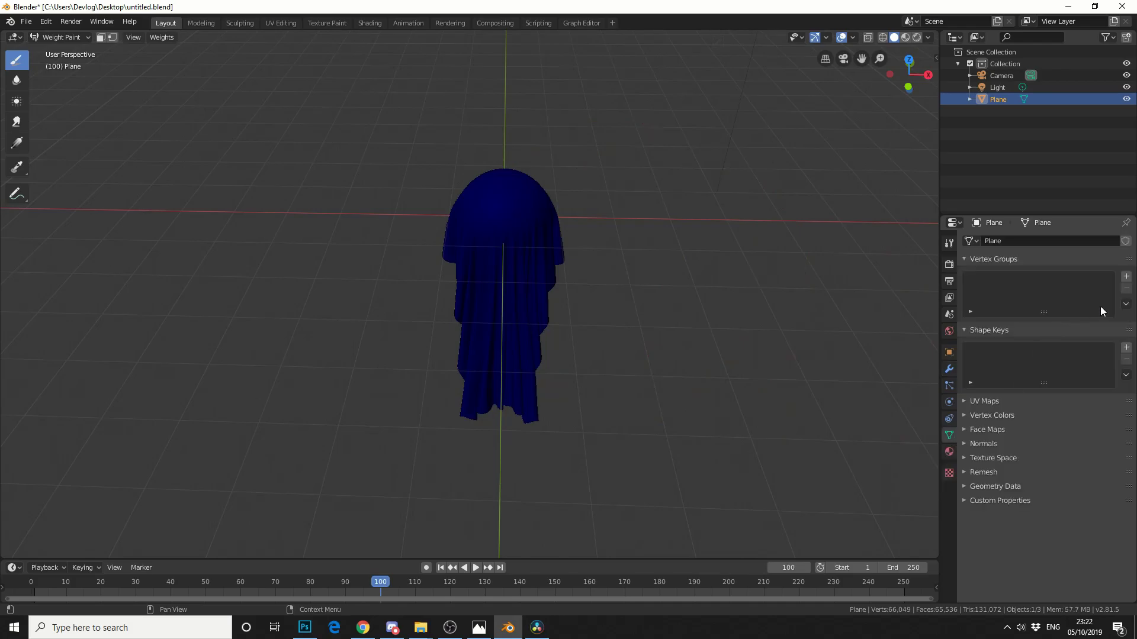
click(1126, 277)
double_click(1012, 280)
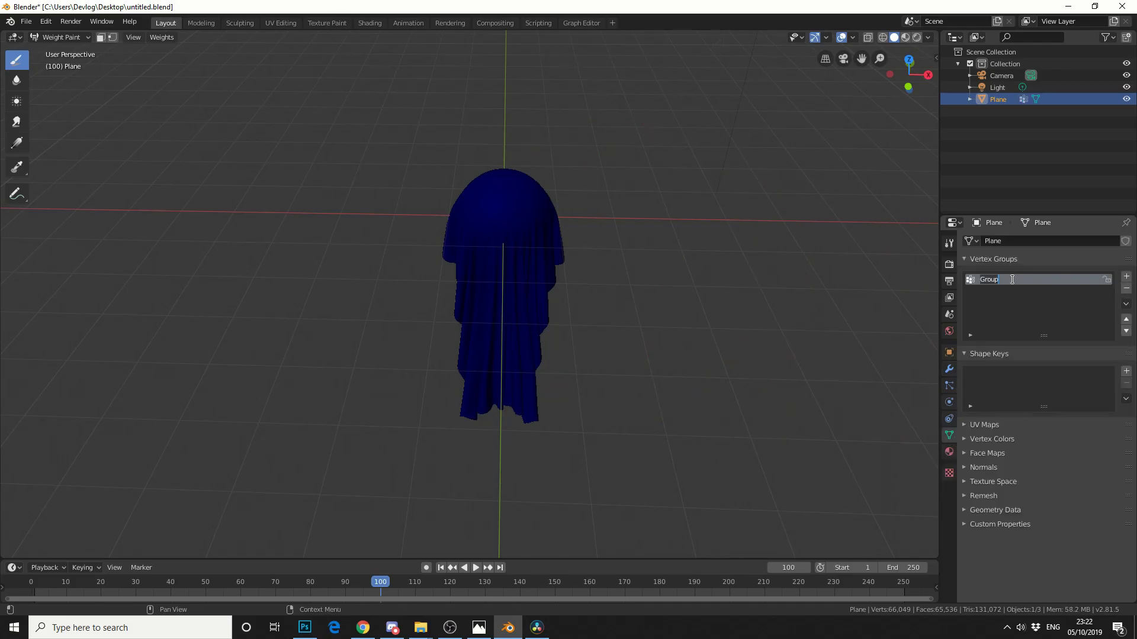
text(weight1)
key(Return)
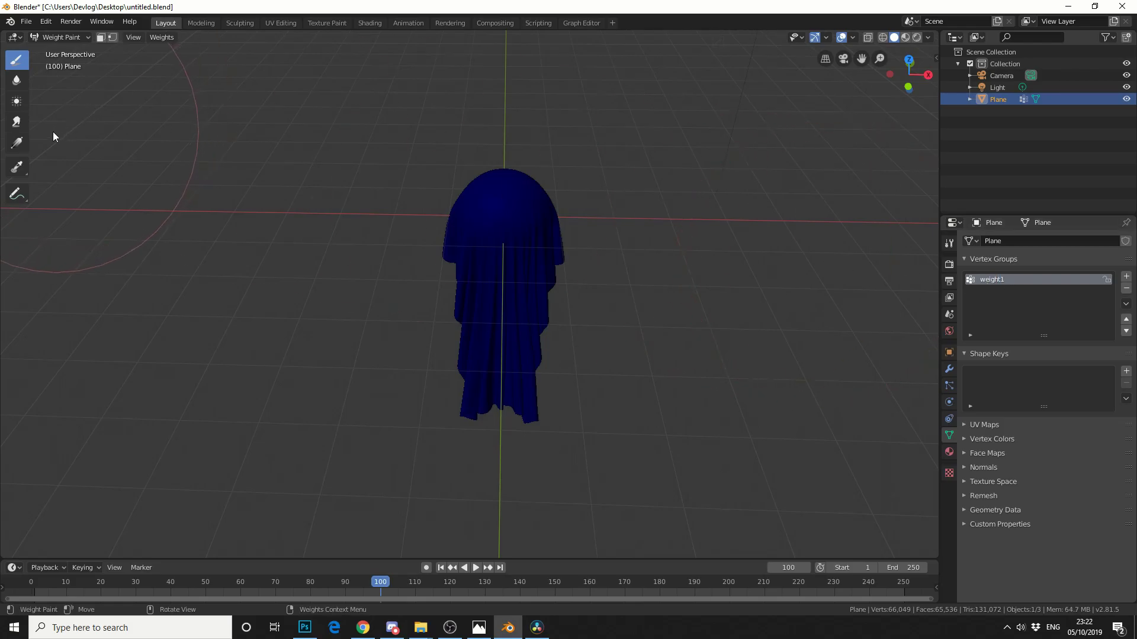
- Paint a weight1 gradient with the Gradient tool, heaviest at the hem and fading upward
click(17, 143)
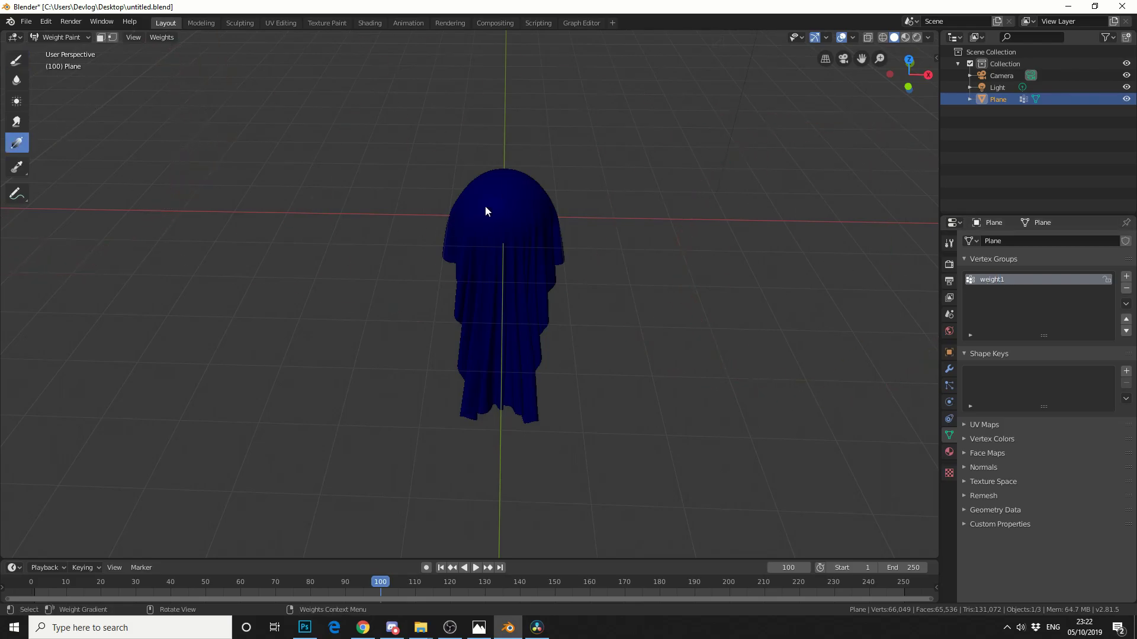
drag(502, 394, 511, 156)
middle_drag(595, 261, 445, 322)
middle_drag(590, 336, 748, 355)
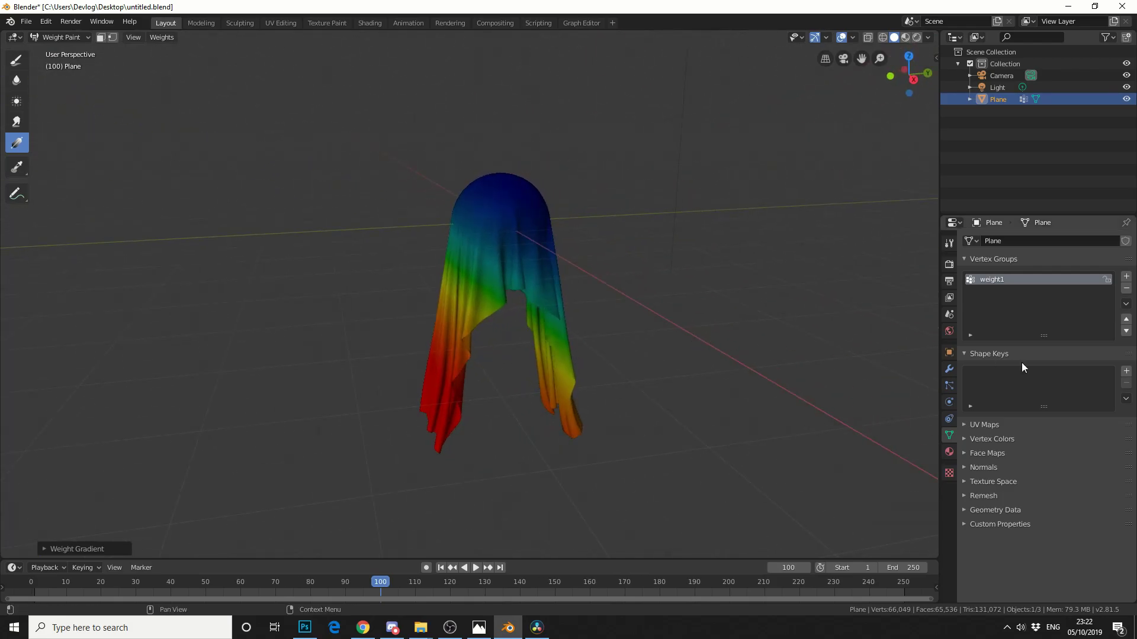
- Add a second vertex group weigh2 with a gradient from full weight at the top to none below
click(1126, 276)
double_click(987, 291)
text(weigh2)
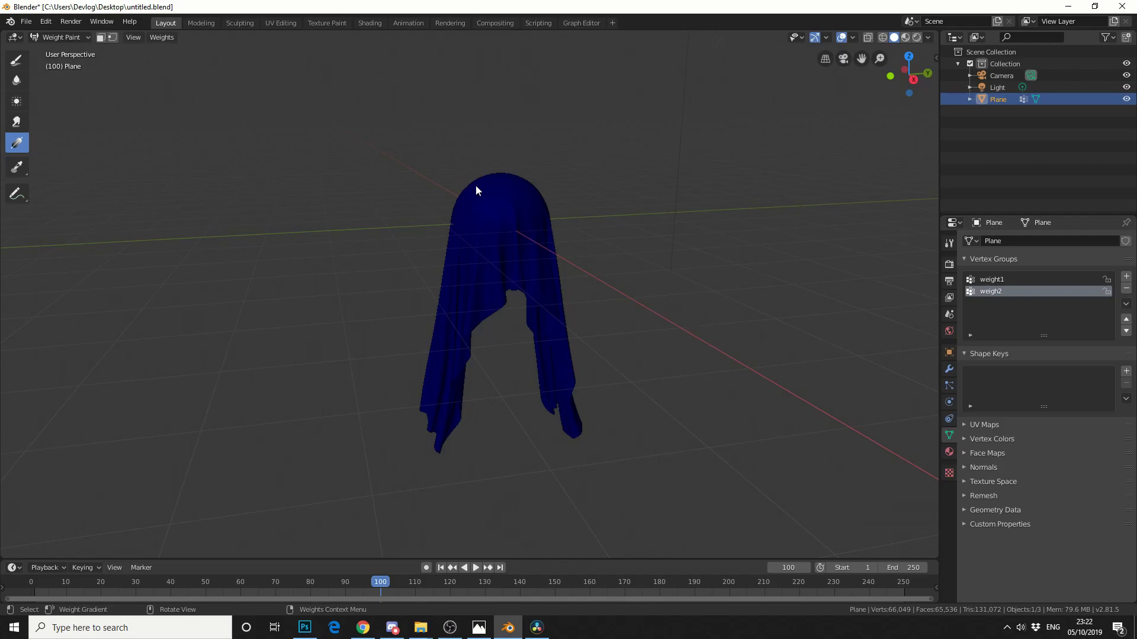
drag(507, 185, 513, 490)
middle_drag(513, 489, 708, 441)
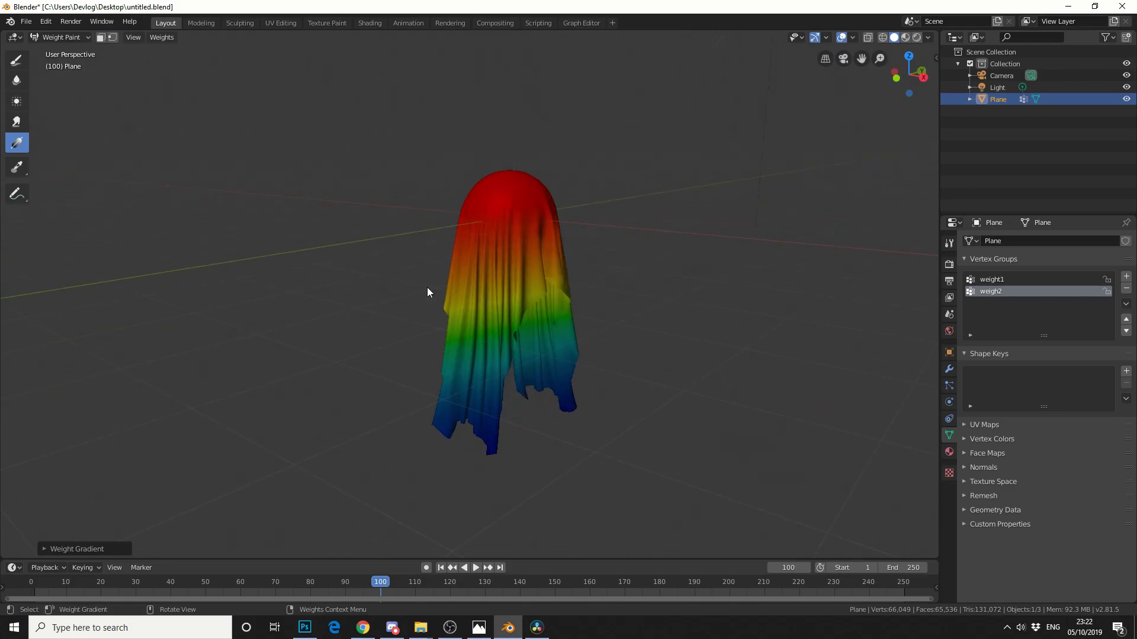
- Return to Object Mode and show the cloth's Modifiers tab
click(58, 37)
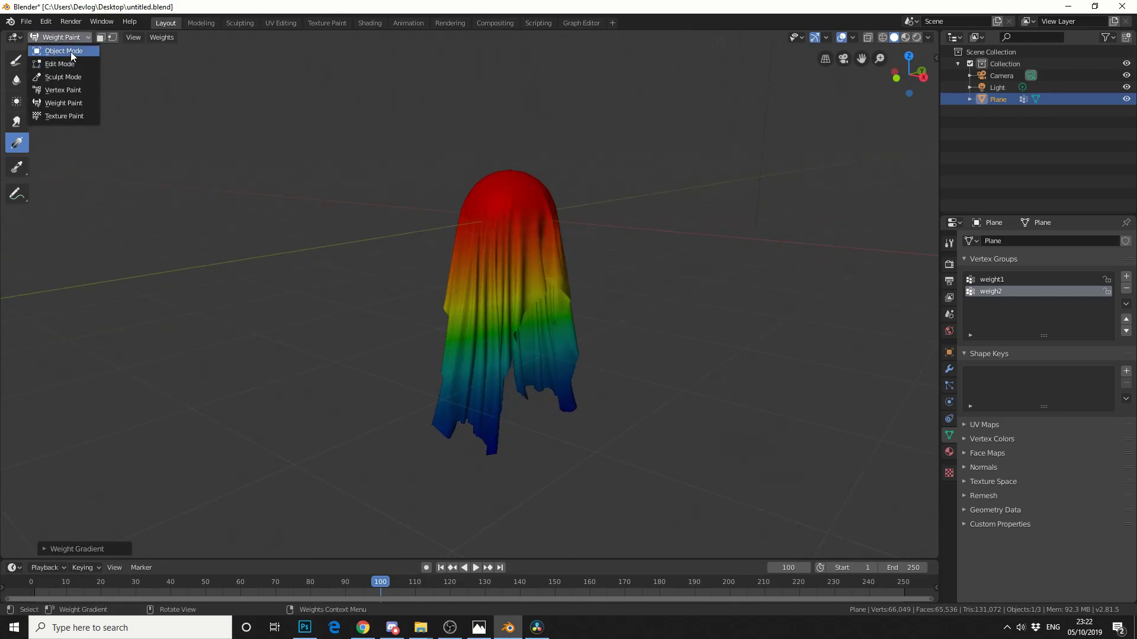
click(70, 51)
middle_drag(529, 267, 685, 358)
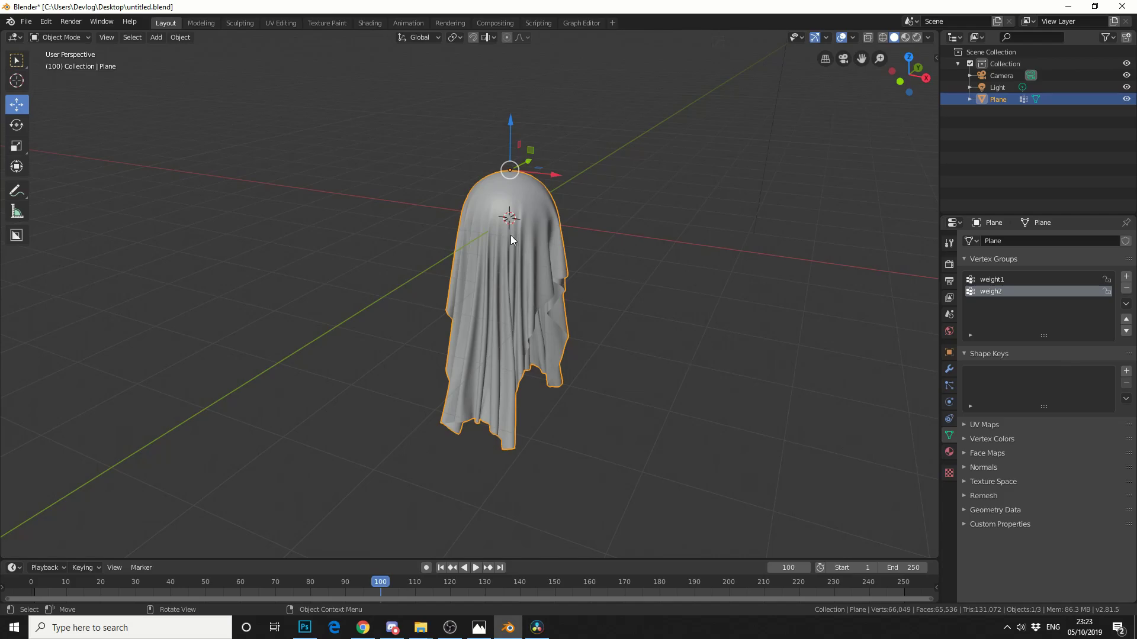
drag(511, 236, 507, 237)
click(949, 369)
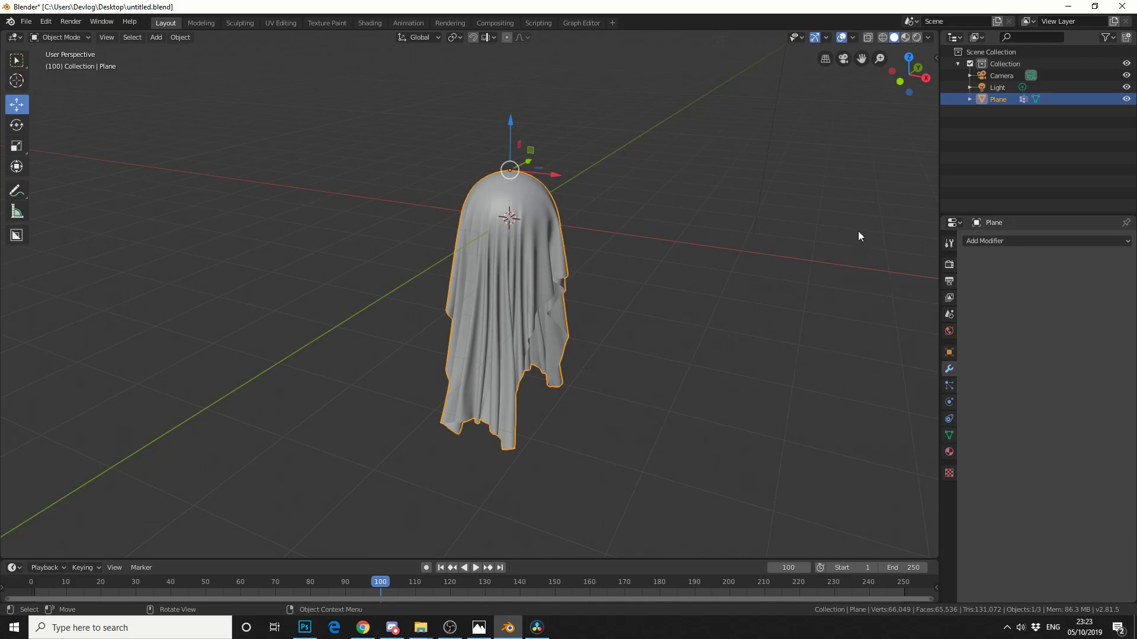
click(986, 242)
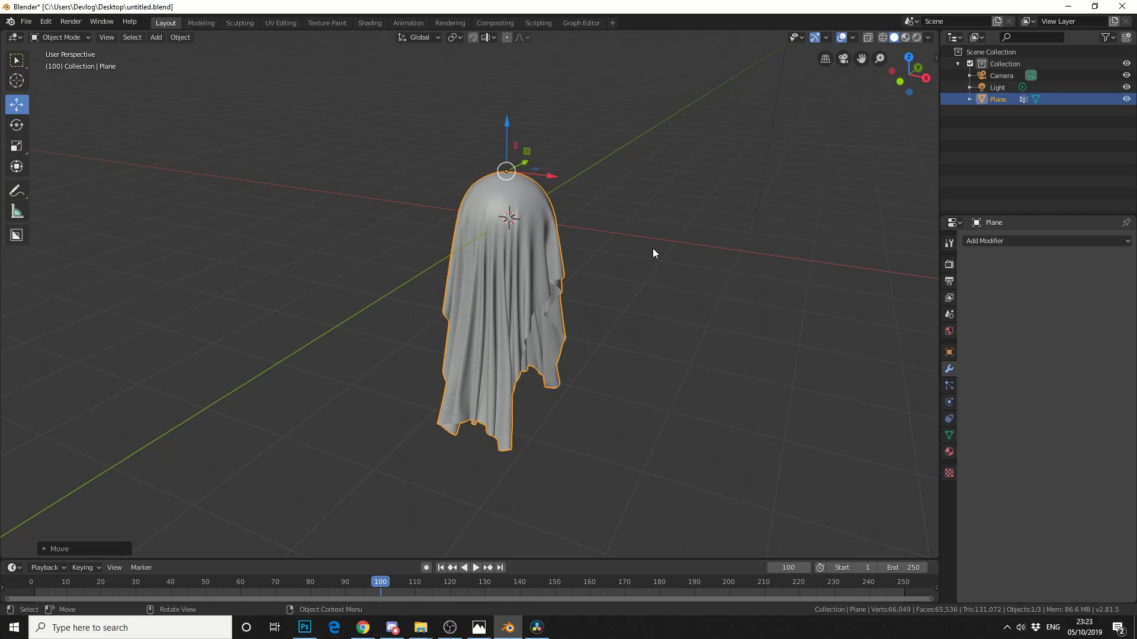
middle_drag(652, 253, 1, 45)
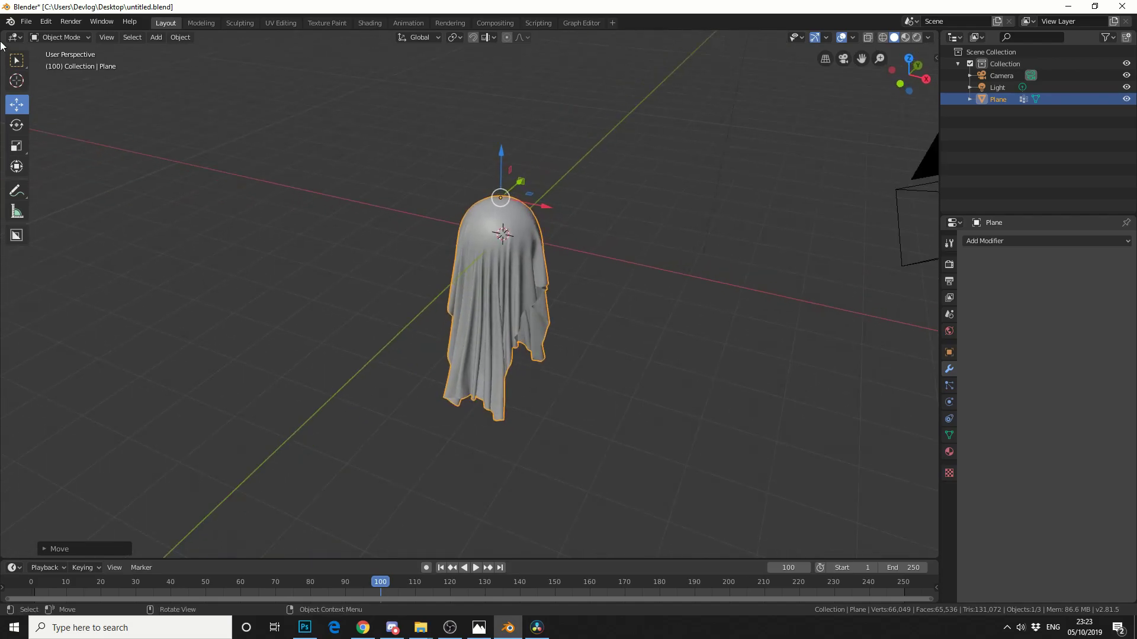
- Import the craneo.OBJ skull mesh via File > Import > Wavefront (.obj)
click(28, 26)
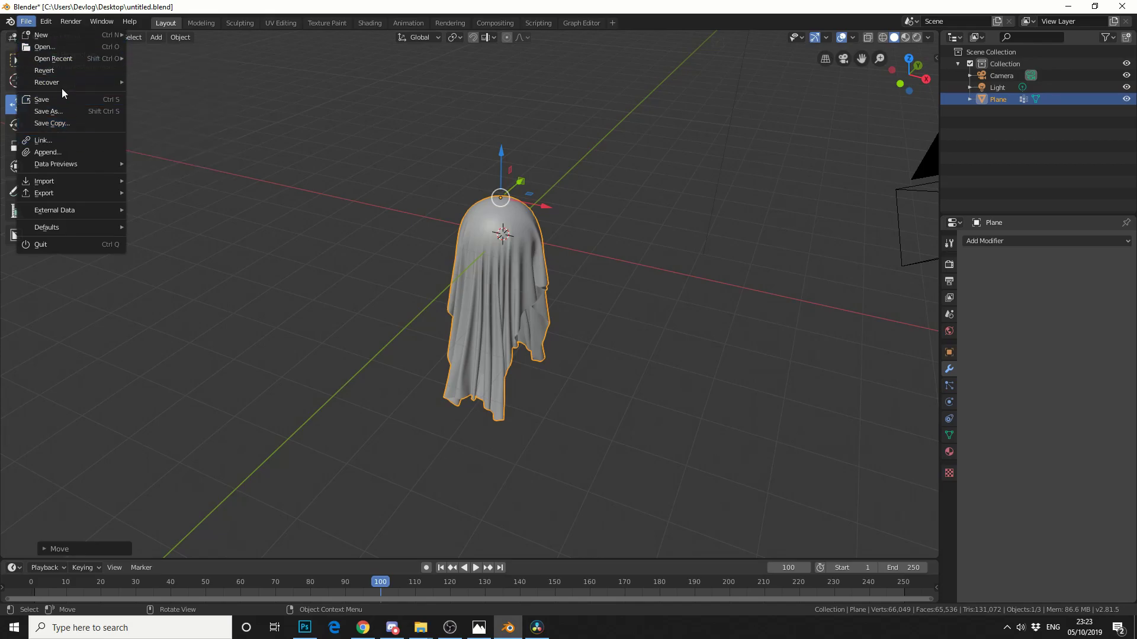
mouse_move(79, 178)
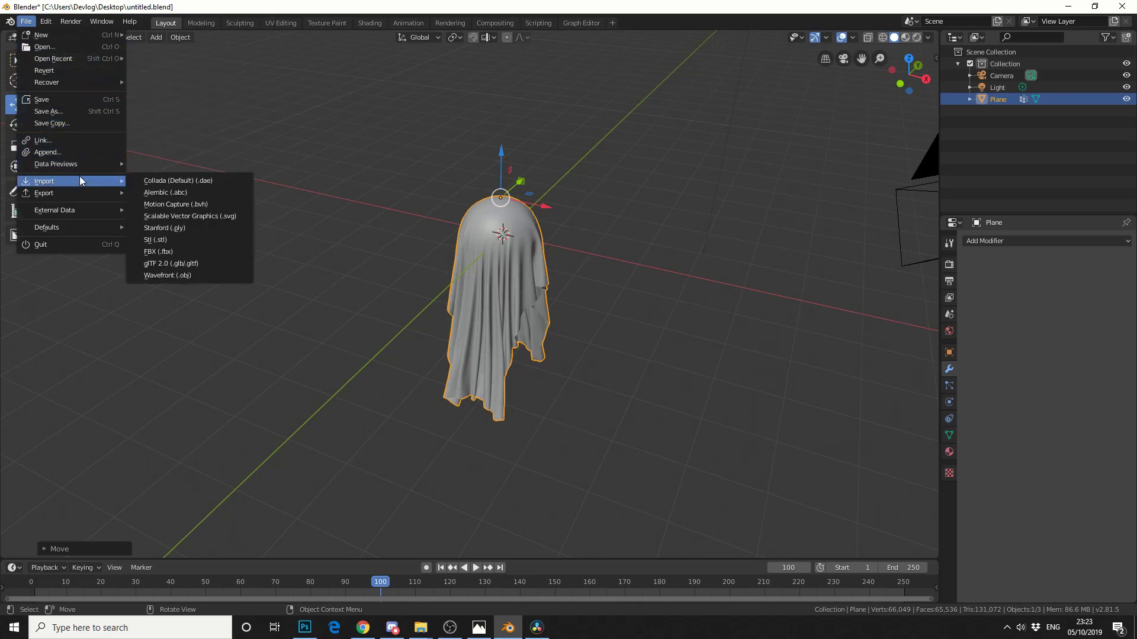
click(191, 276)
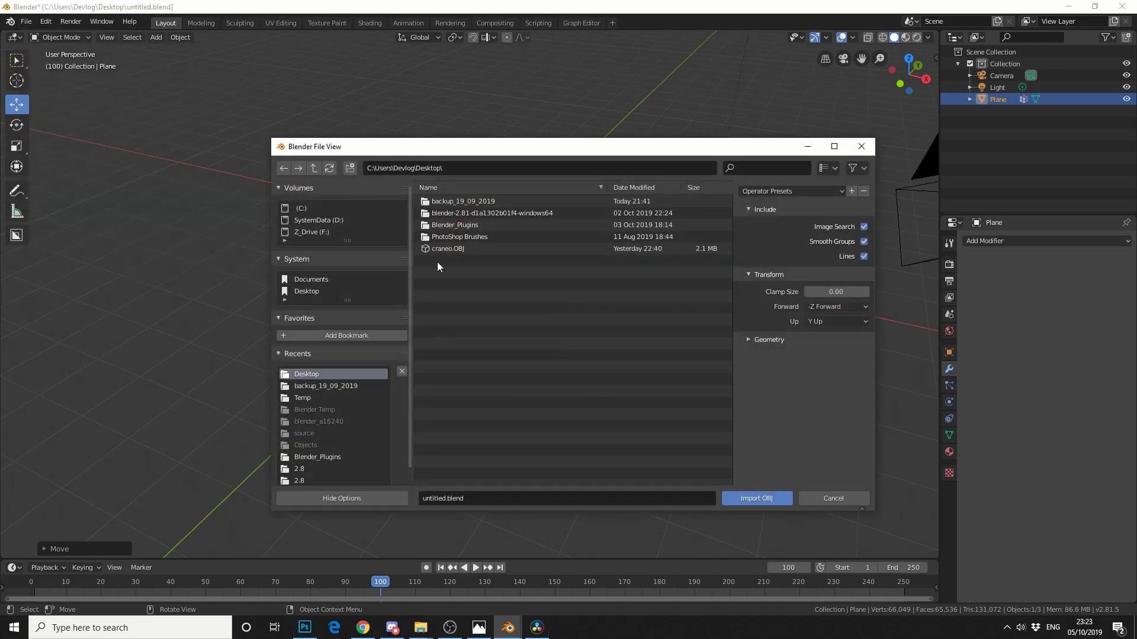
double_click(450, 251)
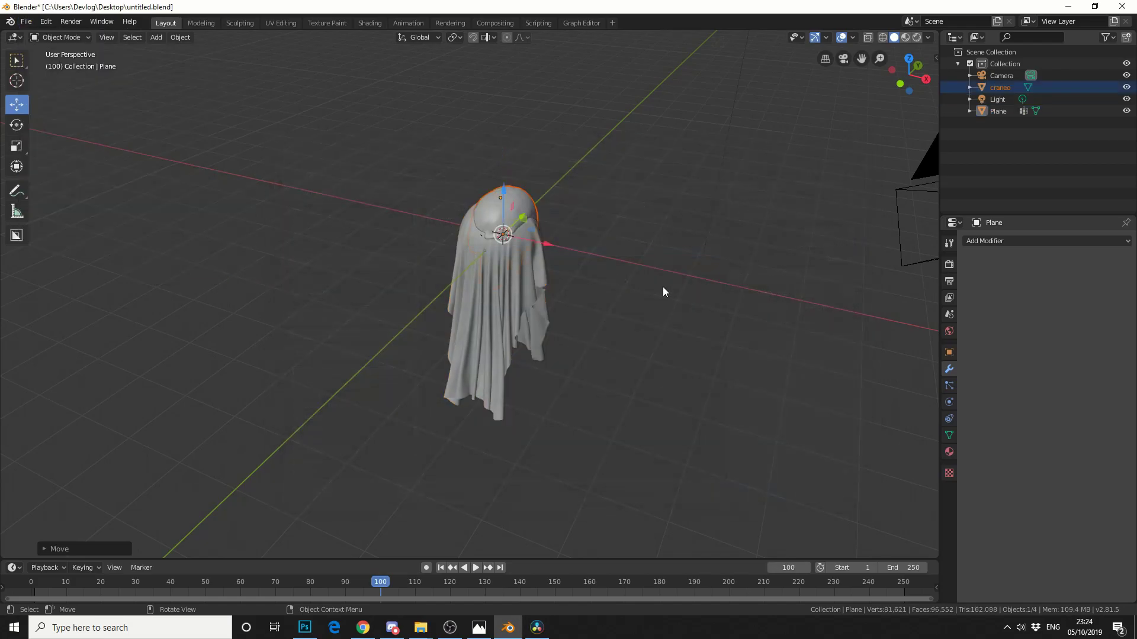
- Rotate the craneo skull around its X axis
middle_drag(662, 287, 578, 282)
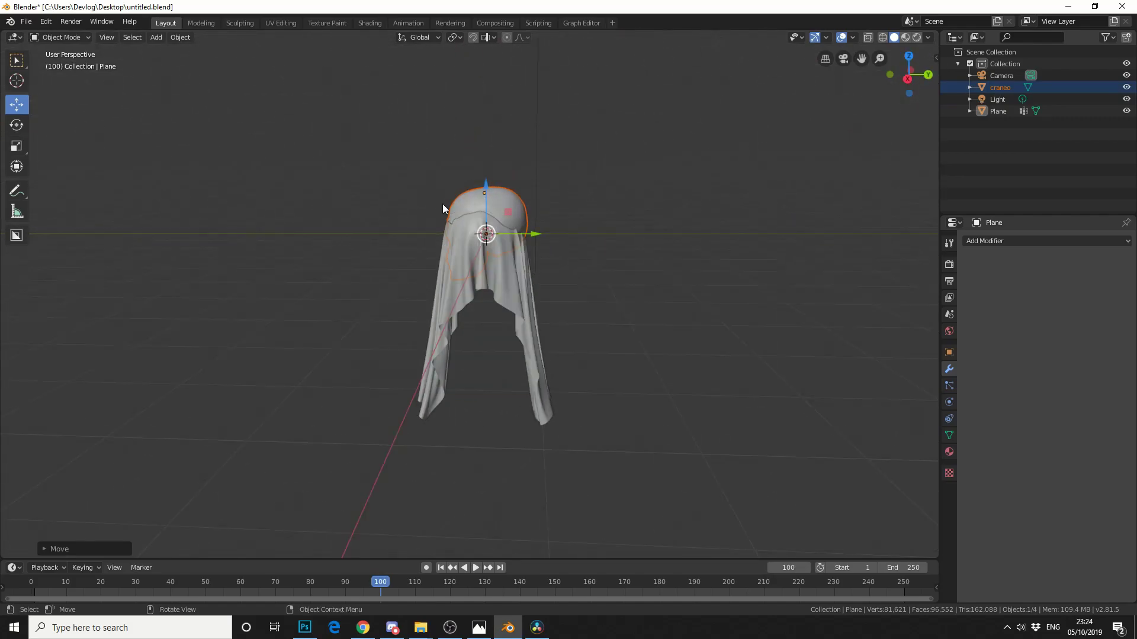
click(16, 124)
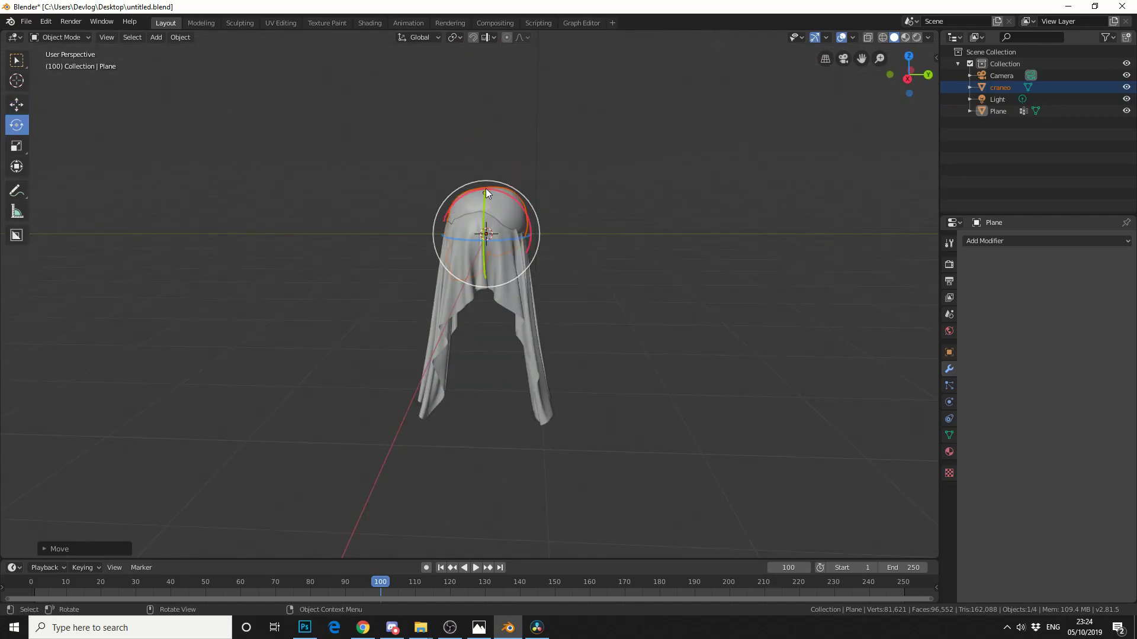
drag(486, 188, 559, 241)
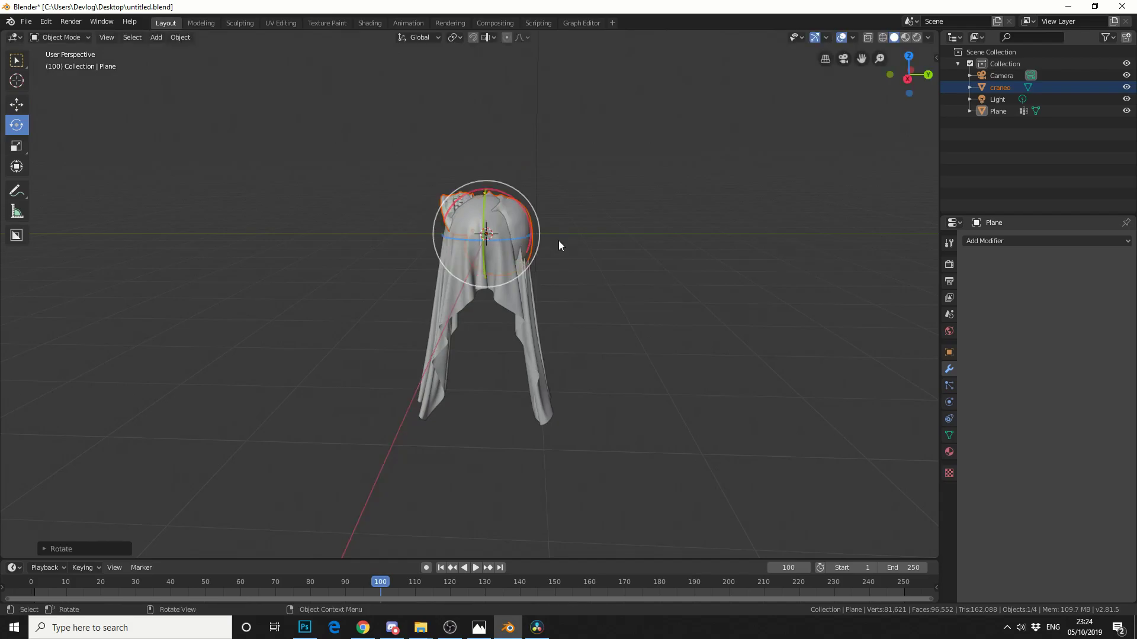
middle_drag(559, 241, 681, 346)
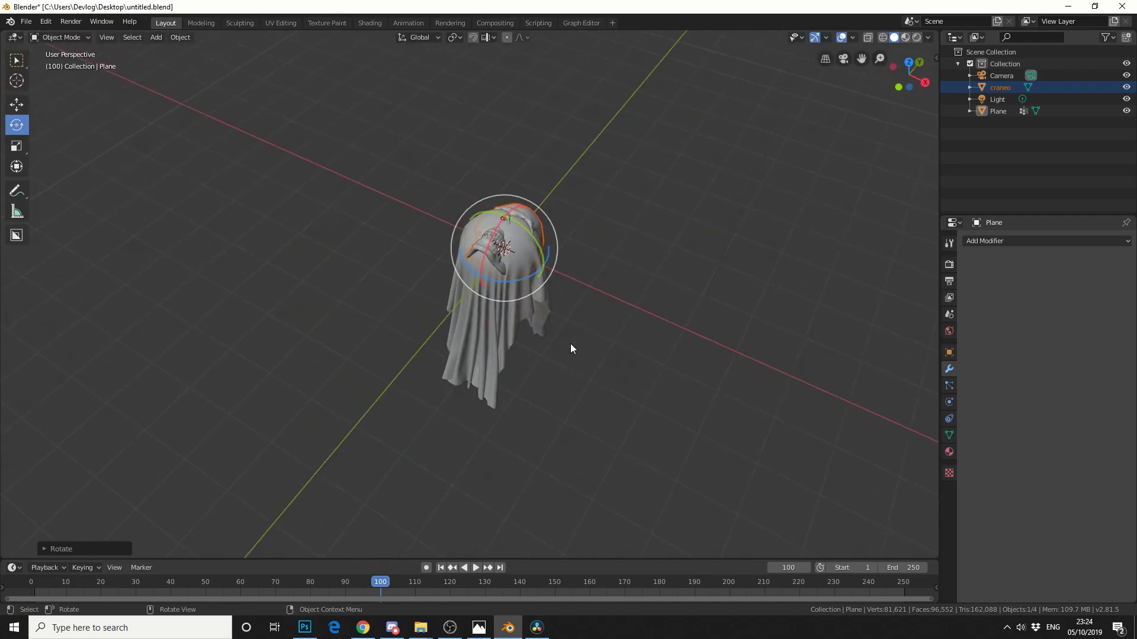
- Scale up the draped cloth Plane
click(506, 336)
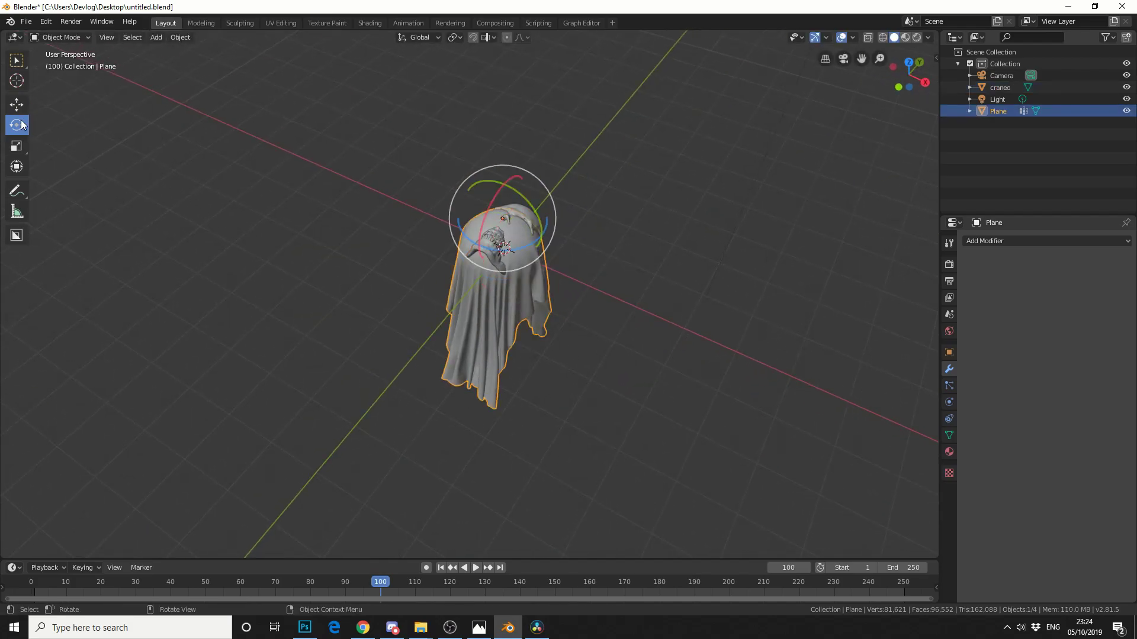
click(16, 146)
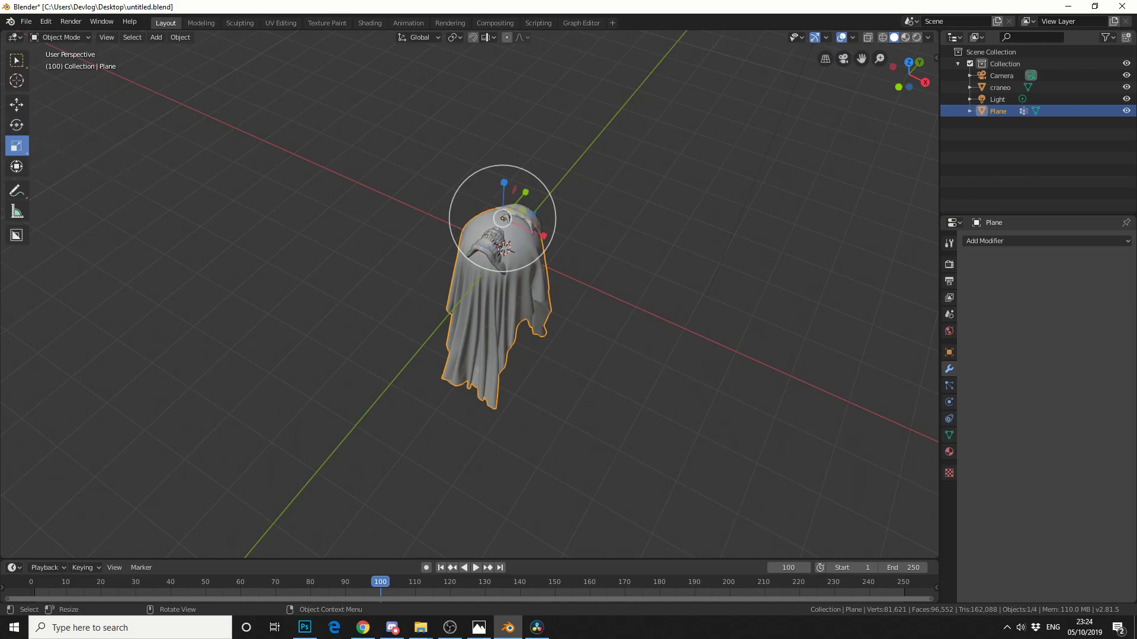
key(s)
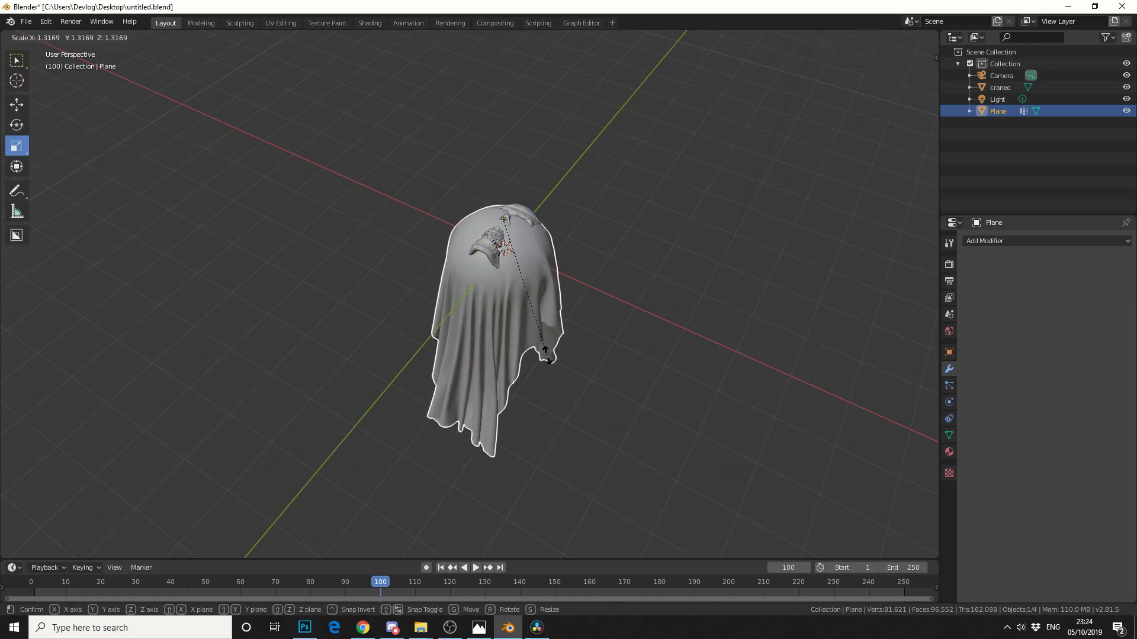
click(546, 349)
middle_drag(702, 399, 574, 379)
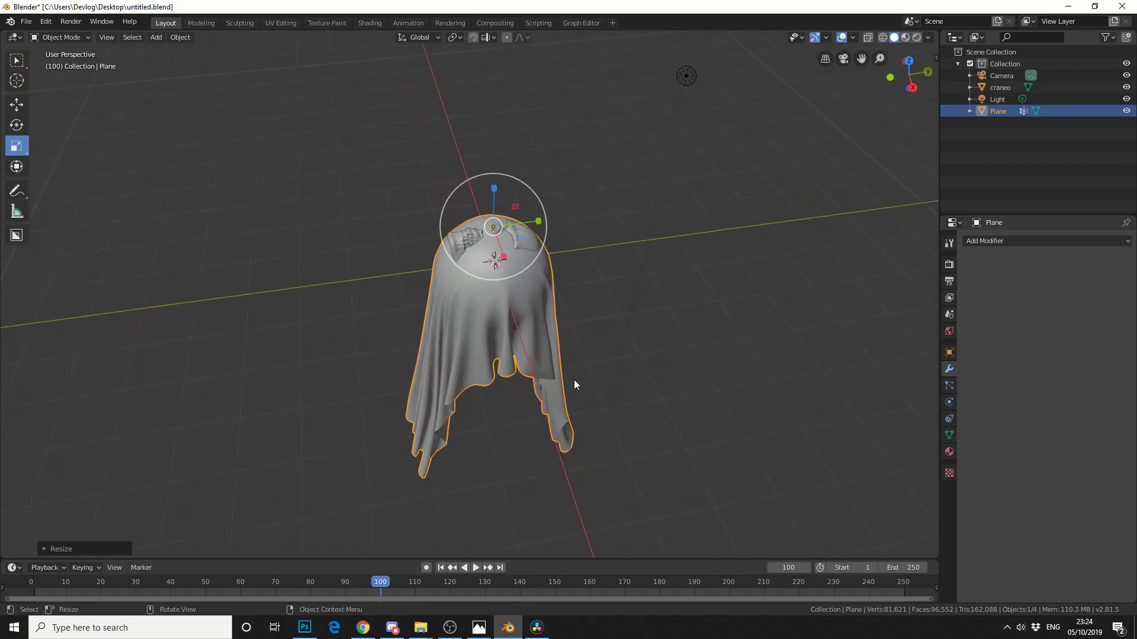
- Spin the cloth around its Z axis and shift it vertically to cover the skull
click(17, 124)
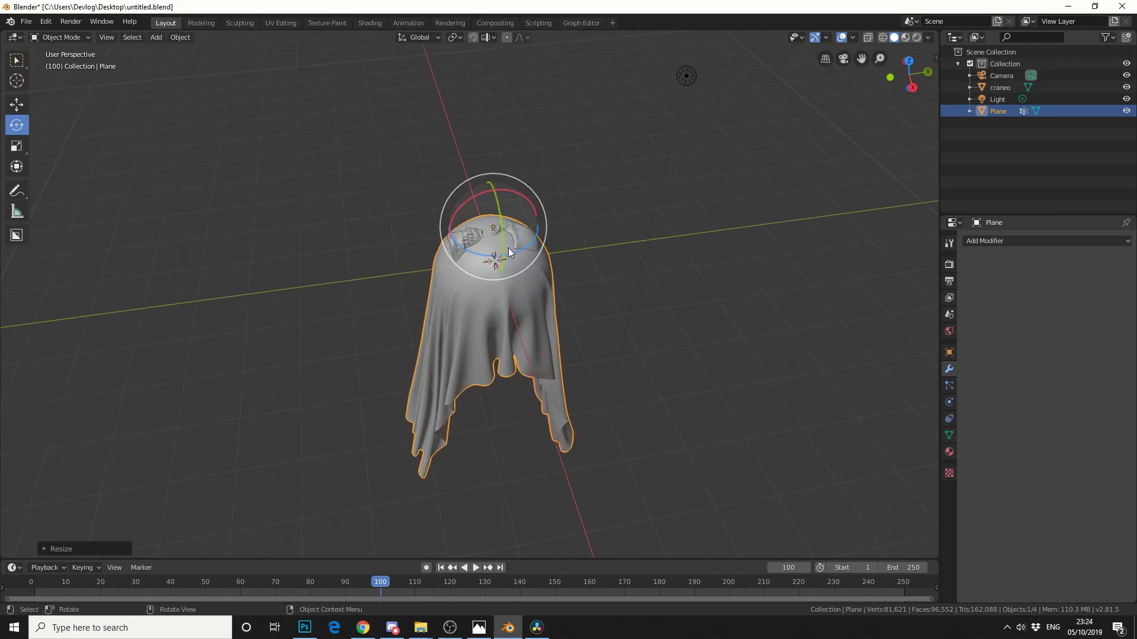
drag(508, 248, 456, 256)
right_click(495, 263)
click(17, 104)
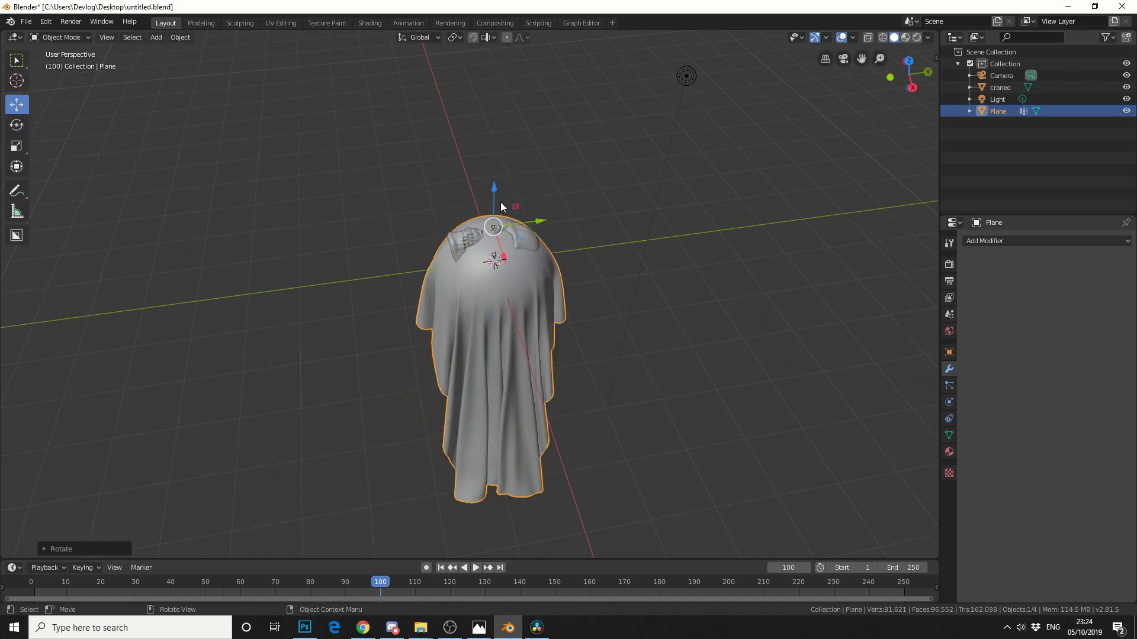
drag(501, 206, 501, 204)
middle_drag(592, 266, 692, 320)
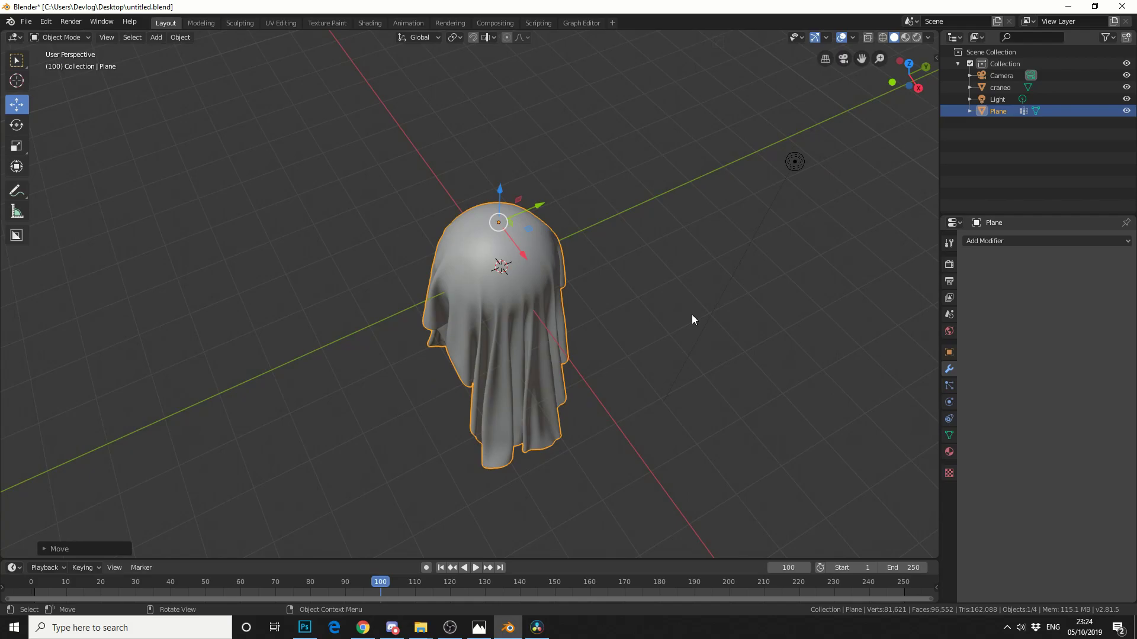
- Enable Collision physics on the craneo skull with default settings, then reselect the cloth Plane
right_click(705, 300)
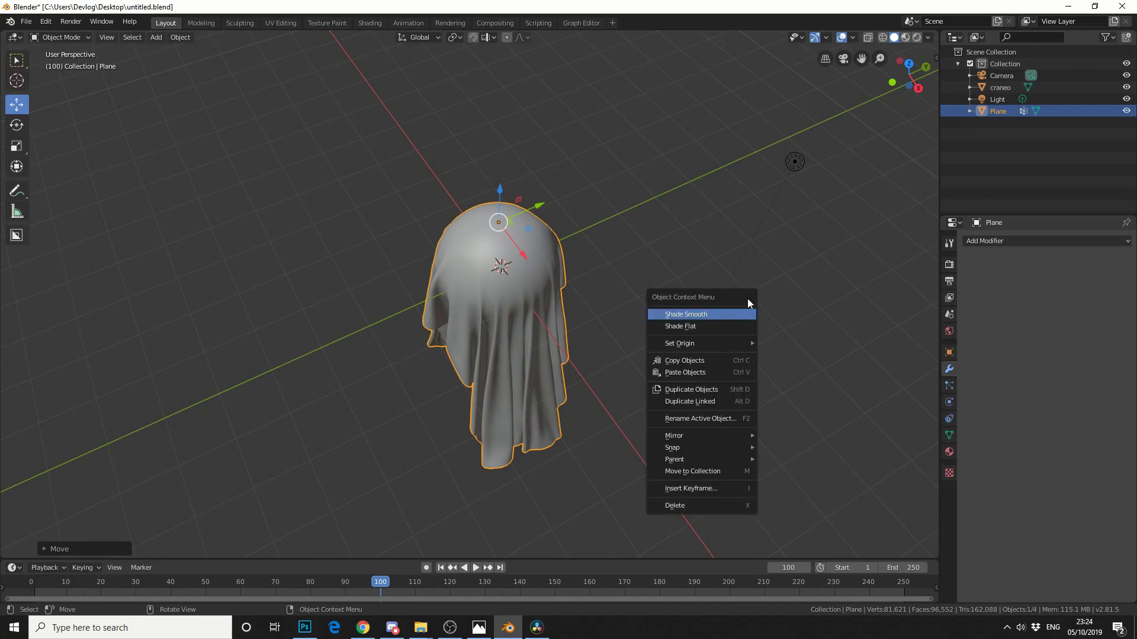
middle_drag(745, 231, 645, 184)
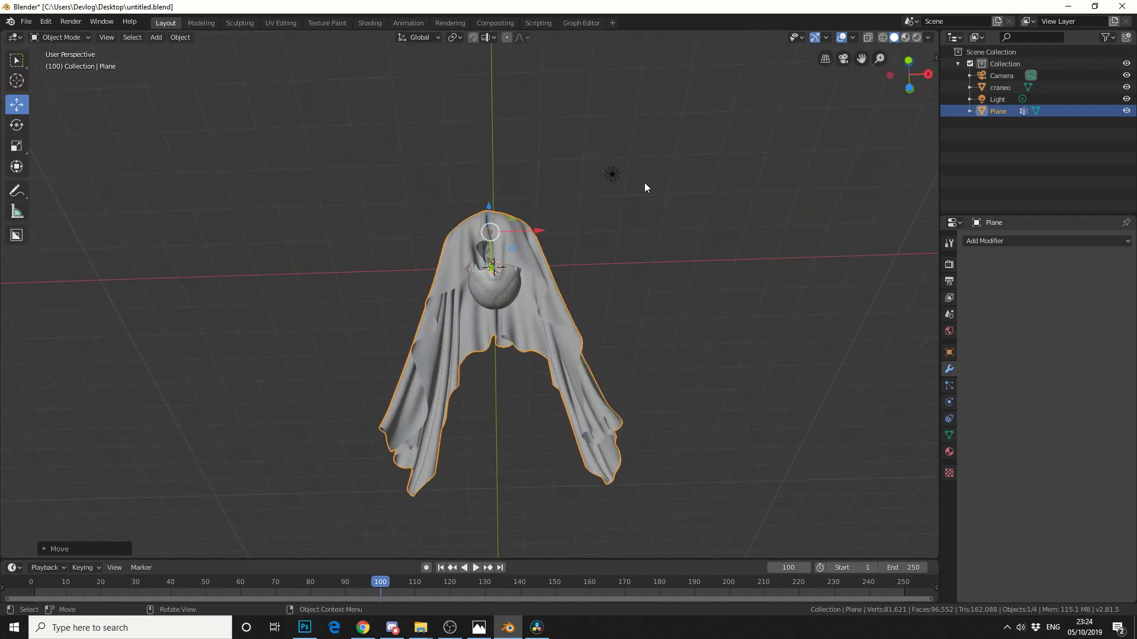
click(500, 293)
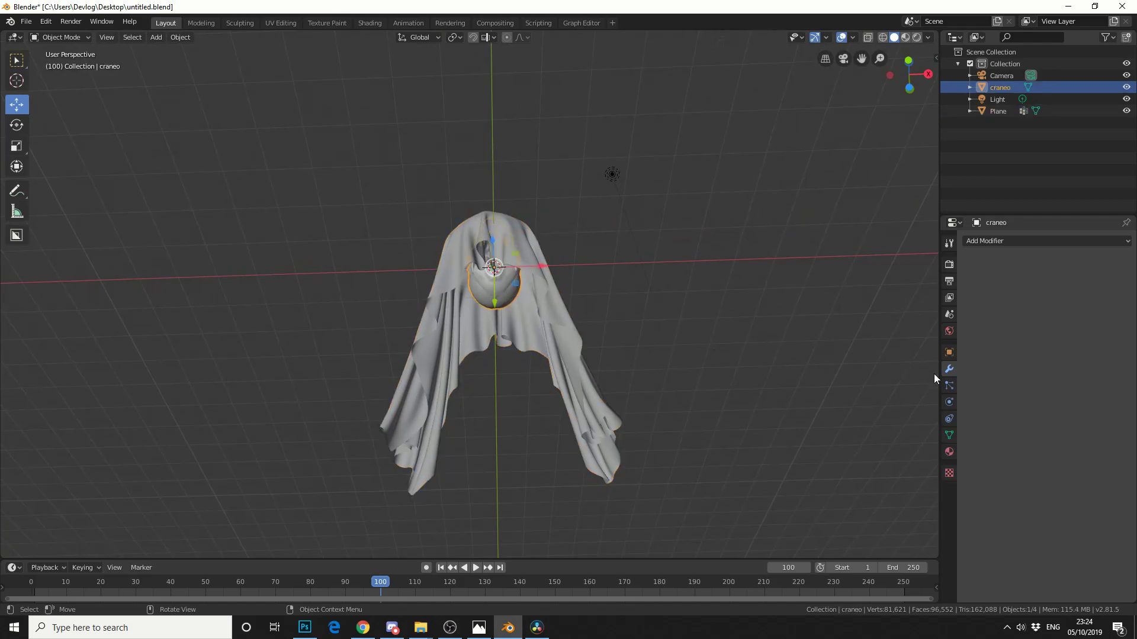
click(950, 403)
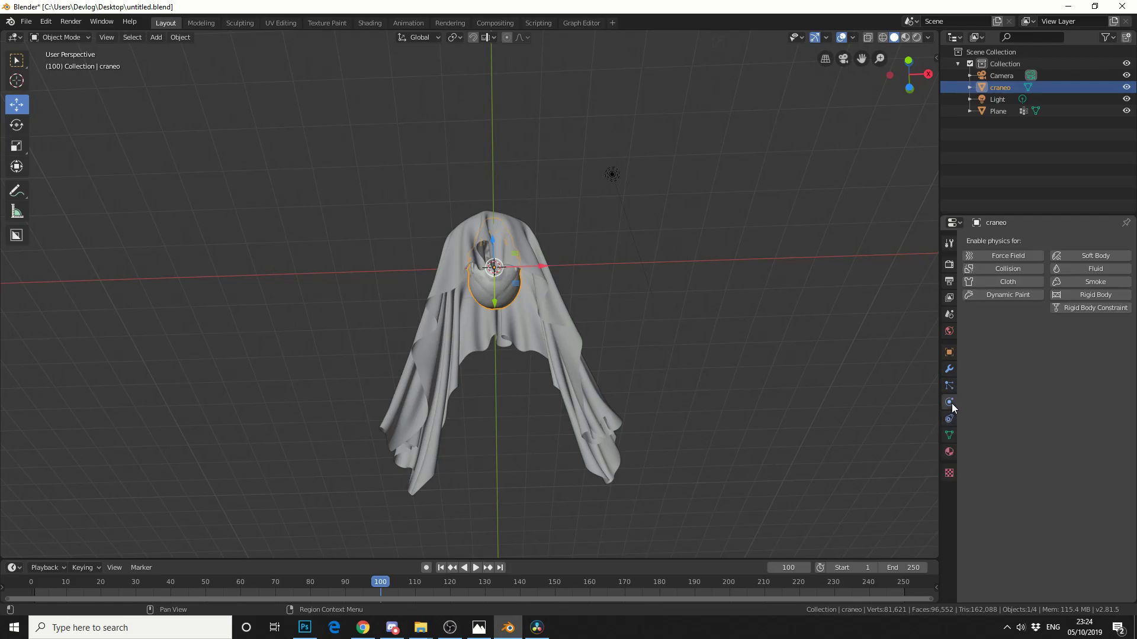
click(1001, 269)
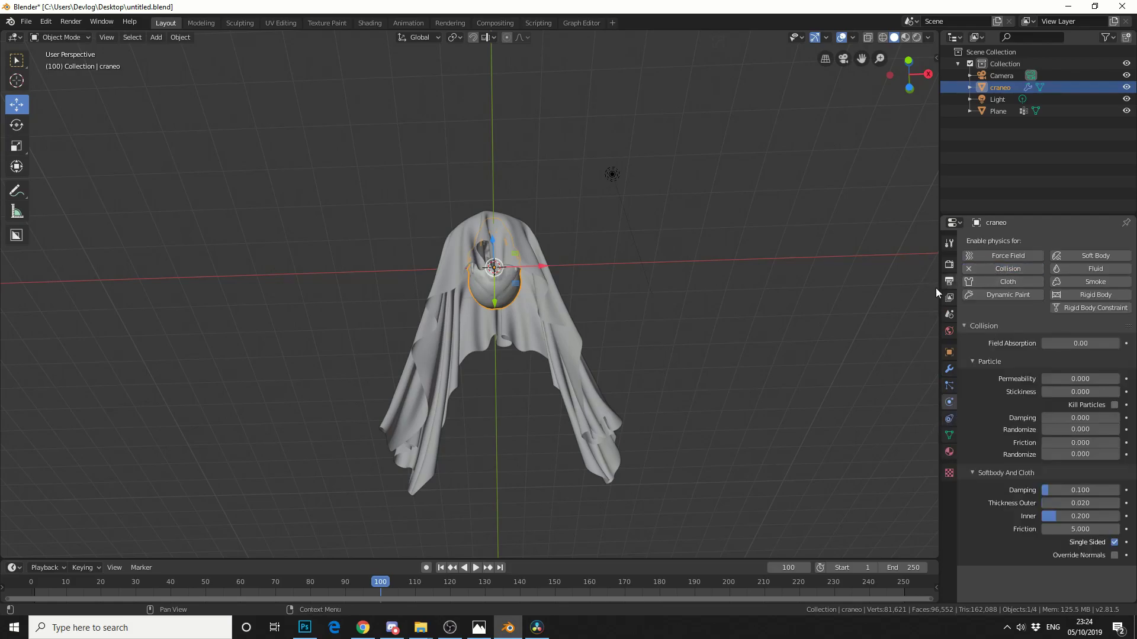
middle_drag(834, 293, 768, 370)
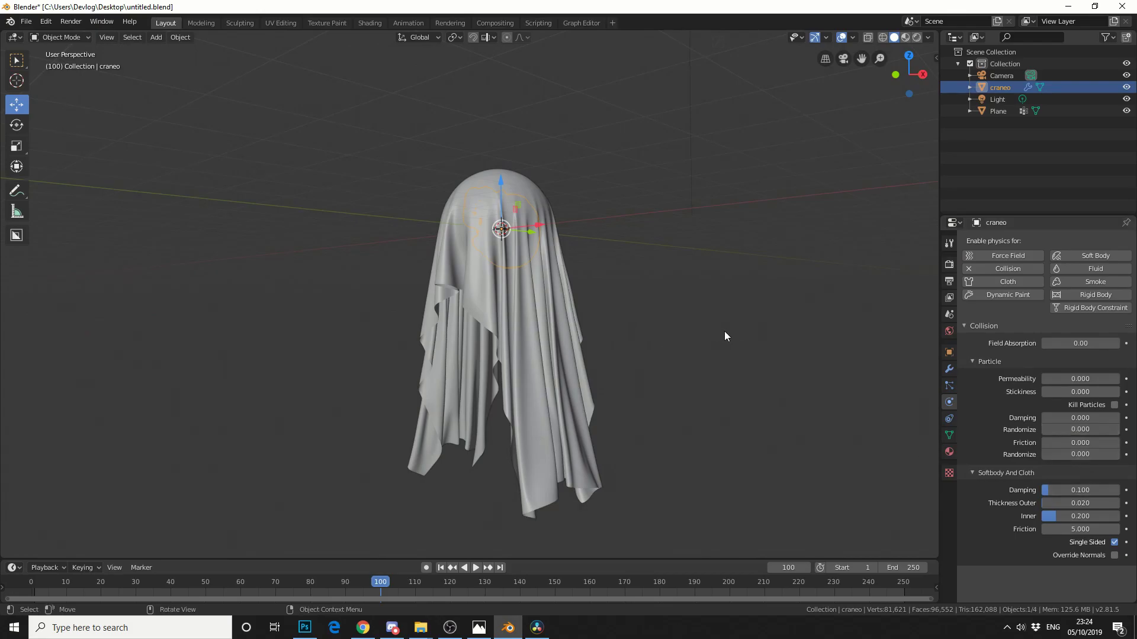
middle_drag(752, 338, 716, 377)
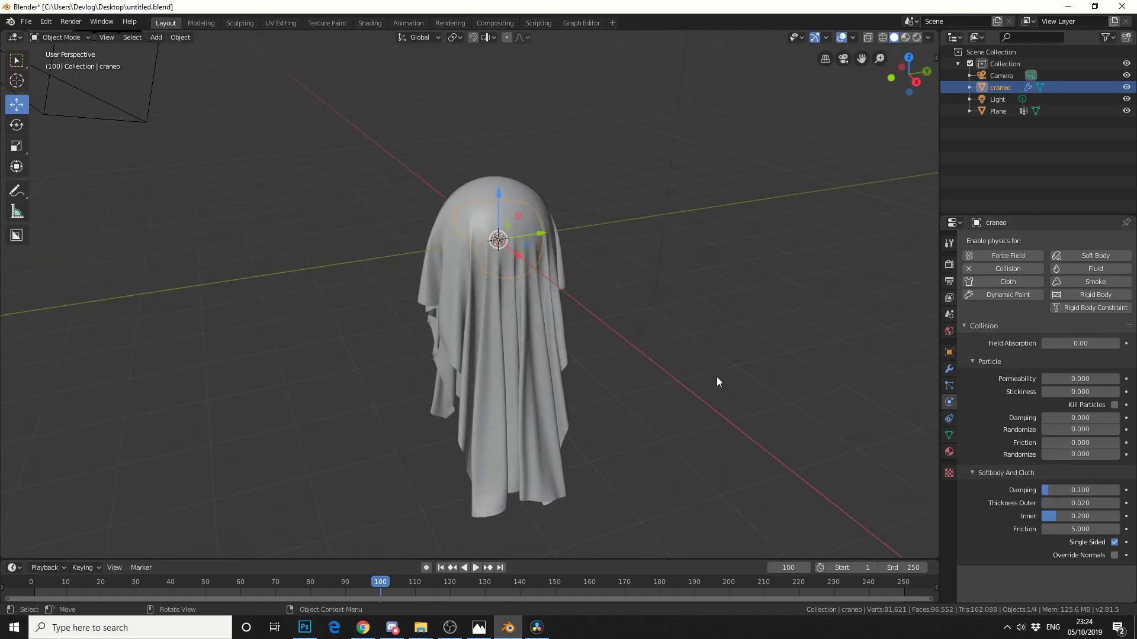
click(530, 328)
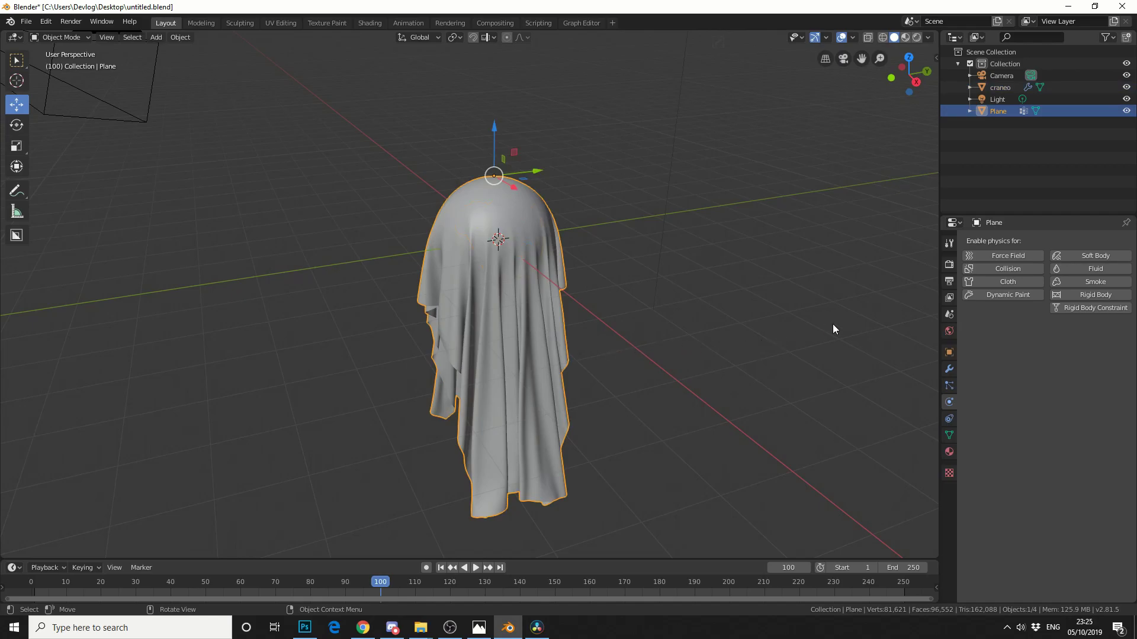
- Add Cloth physics to the Plane and reset the timeline to frame 1
click(995, 287)
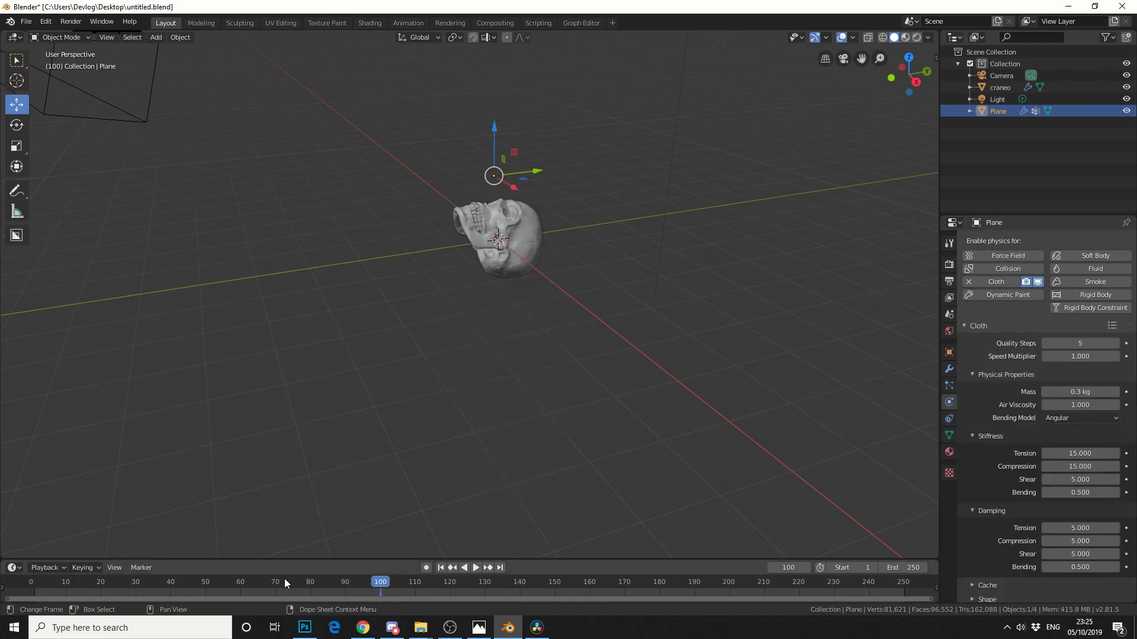
click(440, 567)
middle_drag(729, 457, 672, 457)
- Set the cloth's Quality Steps to 7 and Mass to 0.1 kg
click(1060, 344)
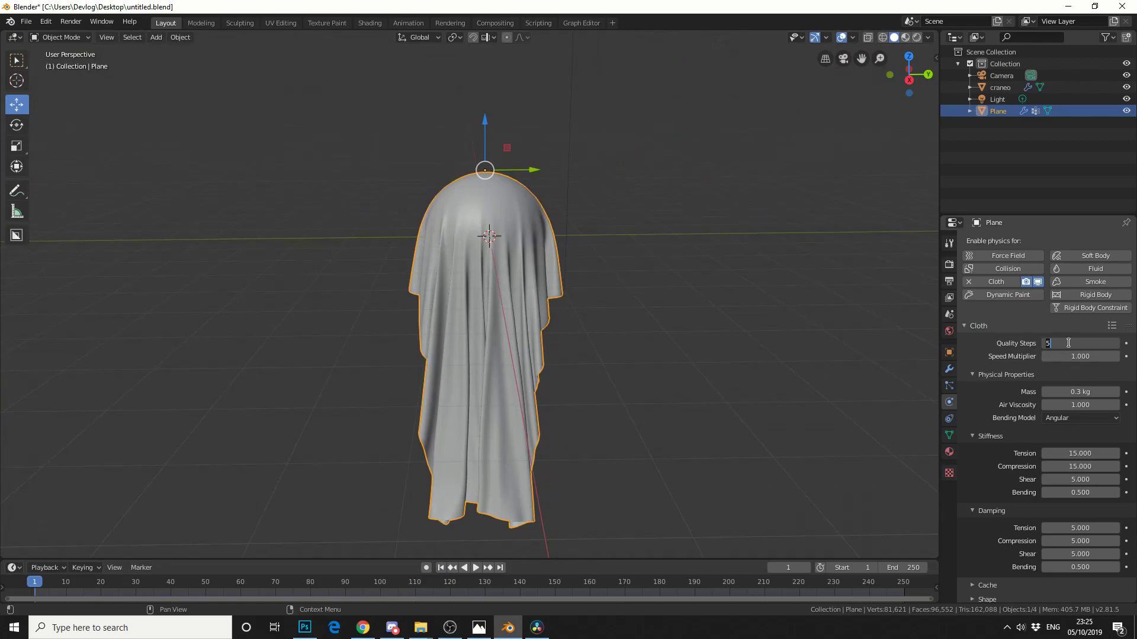
text(7)
key(Return)
scroll(1085, 403, down, 3)
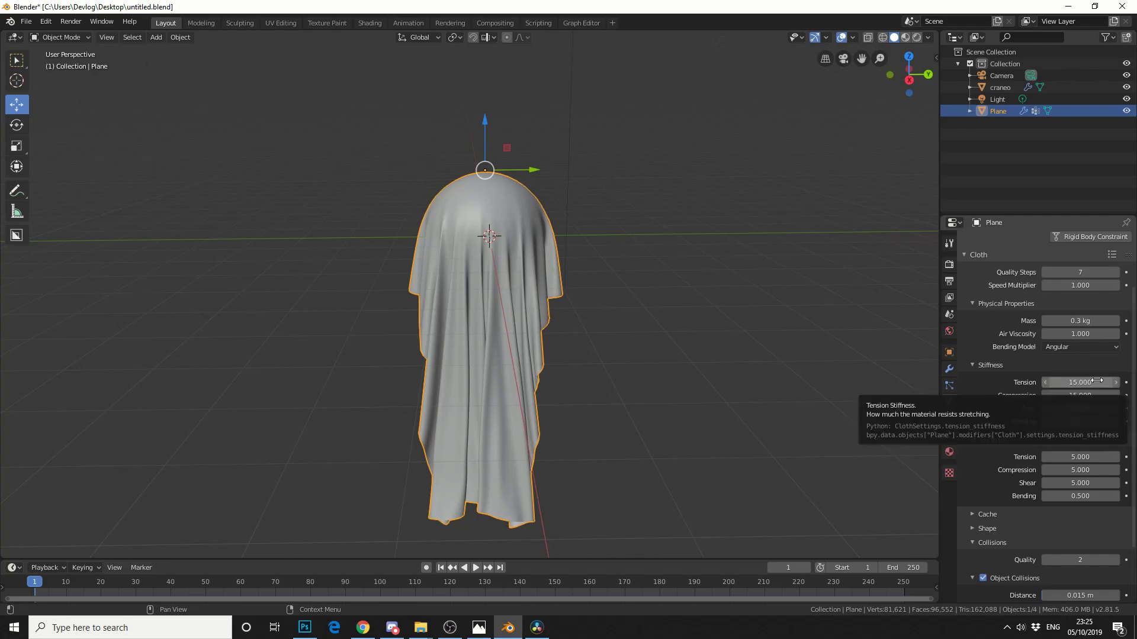
click(1085, 322)
text(0)
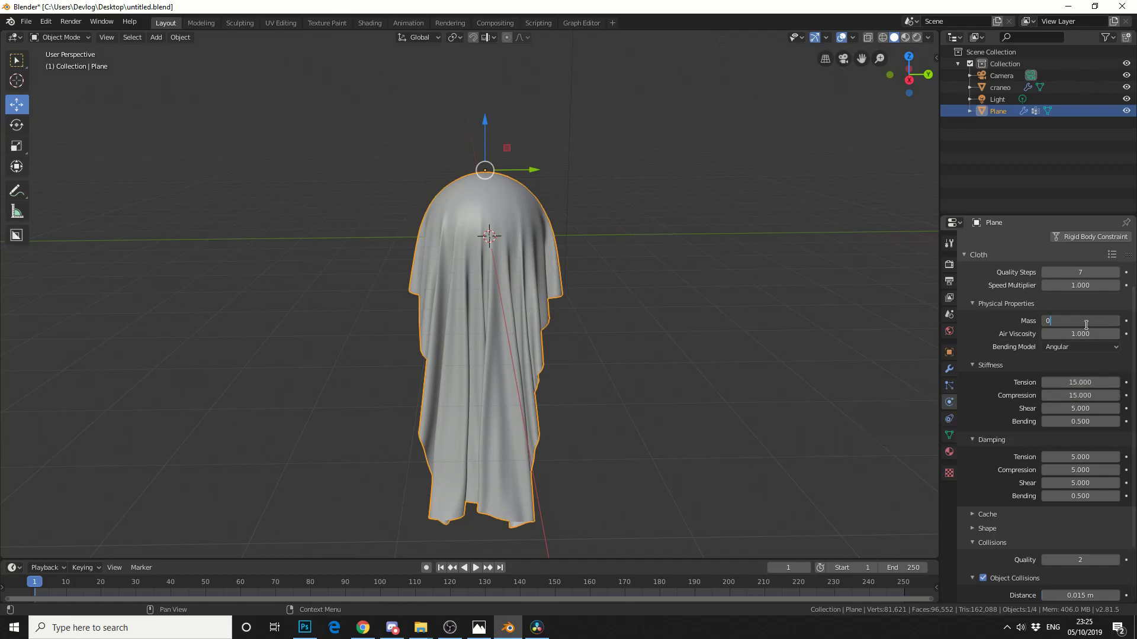
text(.1)
key(Return)
middle_drag(841, 232, 464, 214)
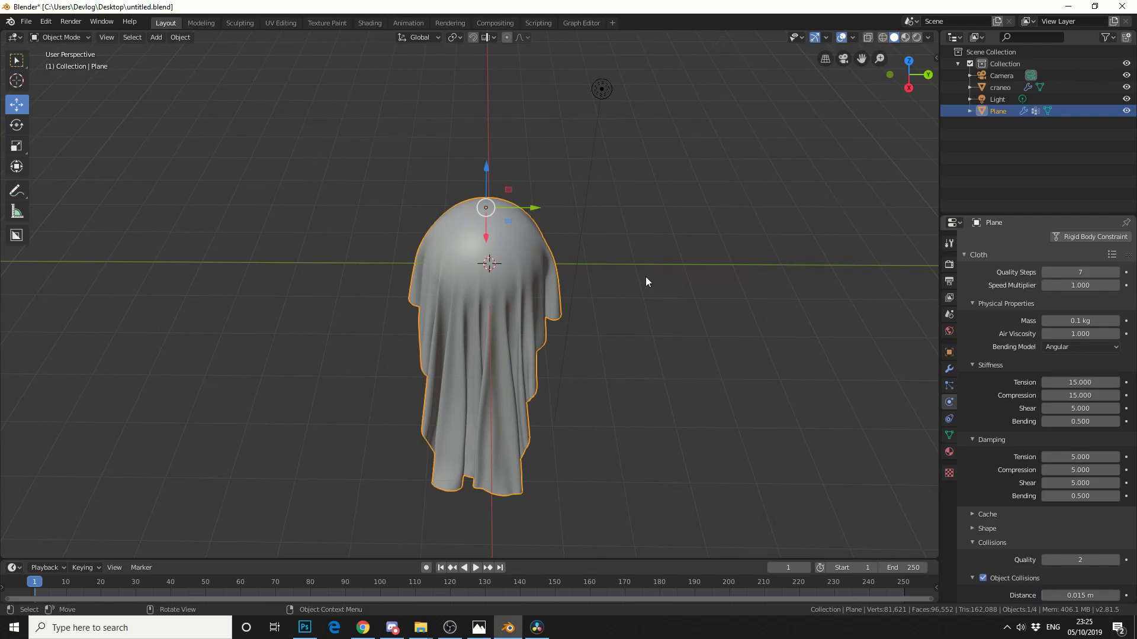
scroll(1019, 354, down, 3)
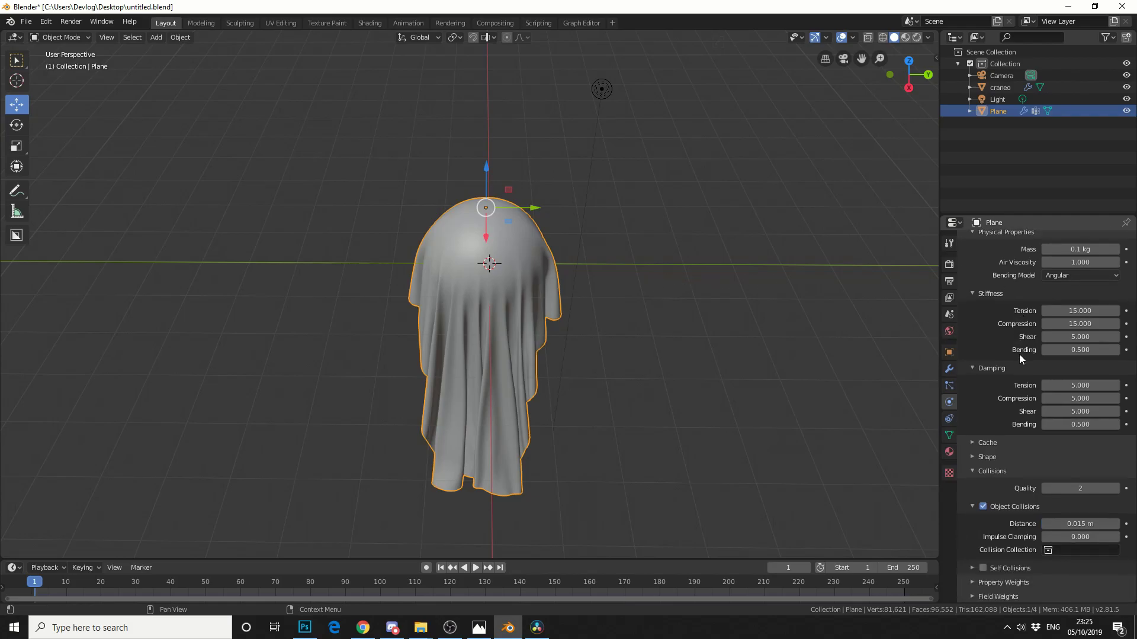
middle_drag(826, 381, 785, 354)
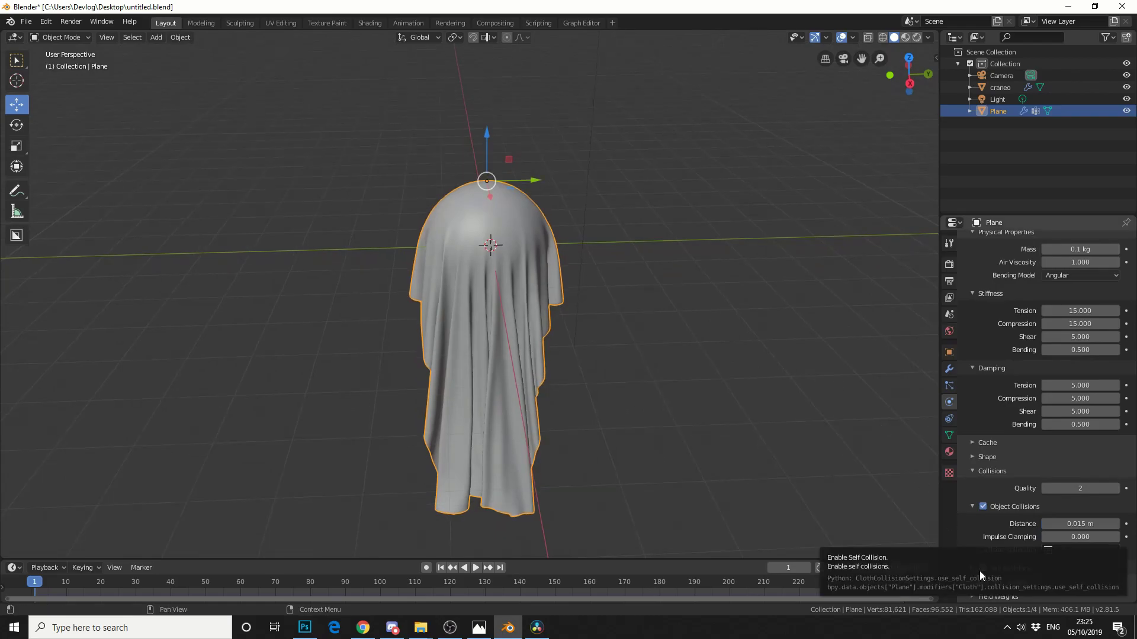
- Play the simulation to frame 20 and inspect the cloth clinging to the skull's face
click(476, 567)
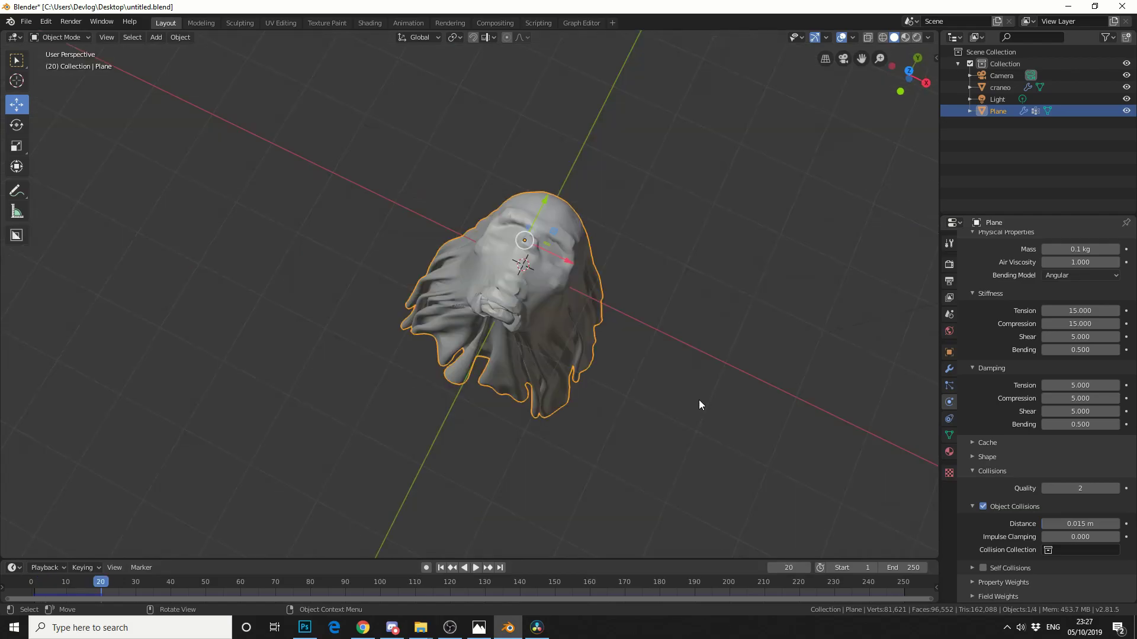
middle_drag(699, 401, 705, 355)
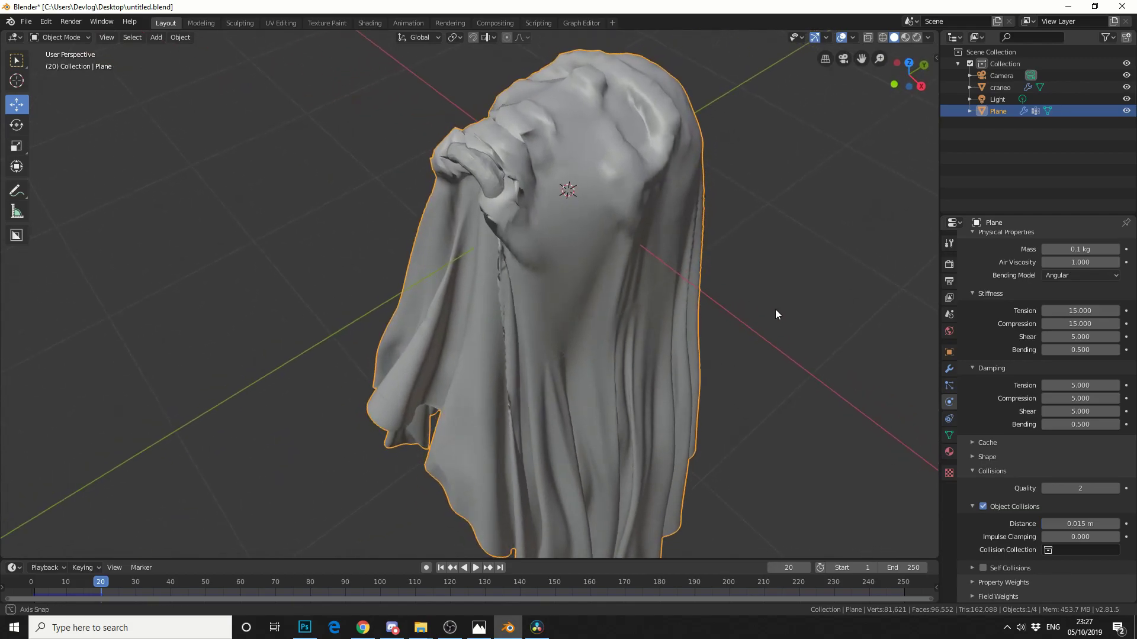
middle_drag(776, 310, 602, 255)
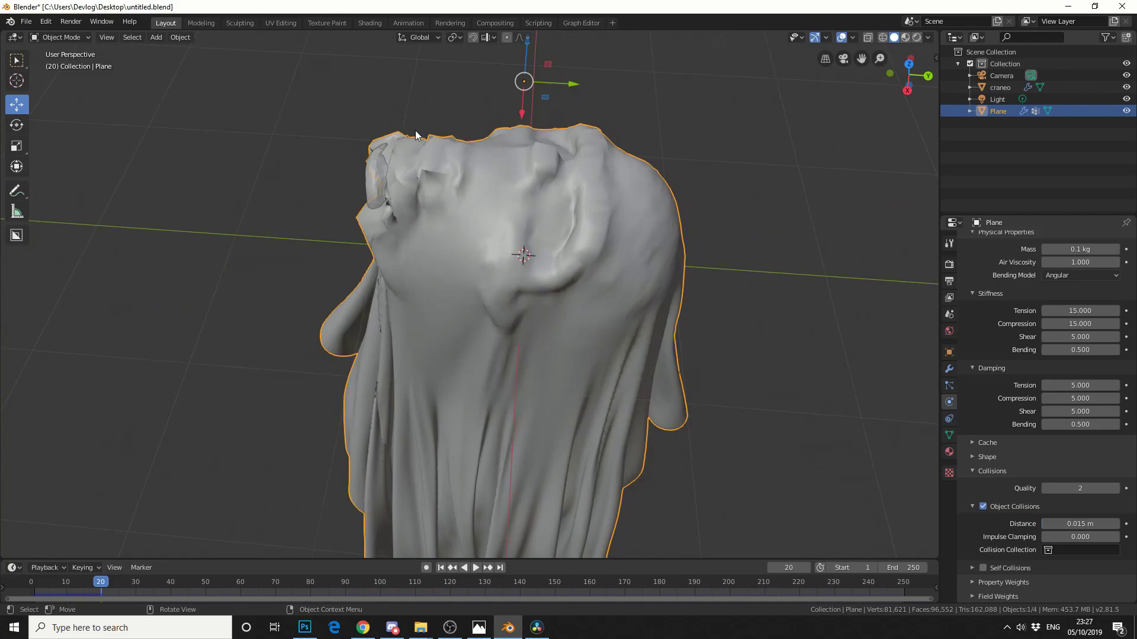
mouse_move(724, 273)
middle_down()
mouse_move(744, 261)
mouse_move(742, 279)
middle_up()
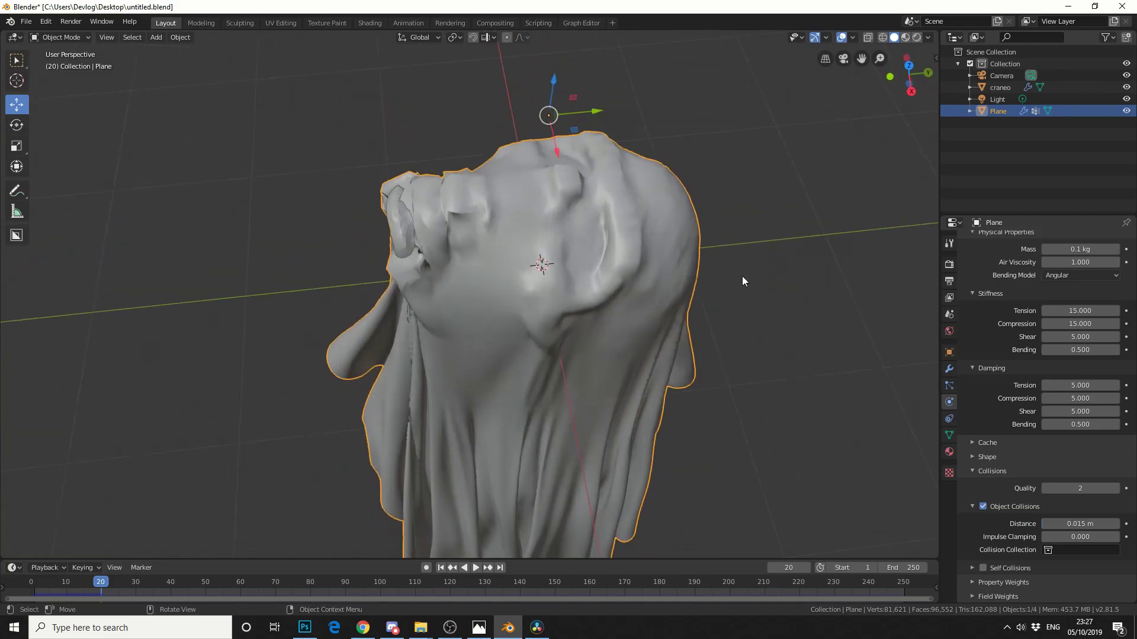
- Delete the craneo skull object from the Outliner
click(950, 386)
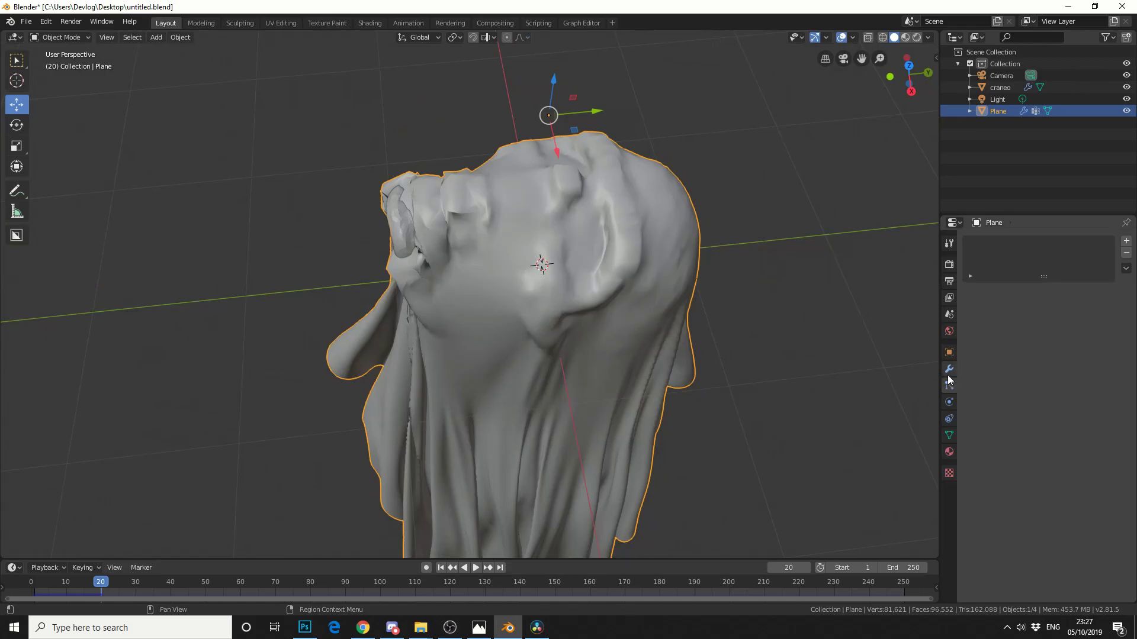
click(949, 369)
click(1003, 276)
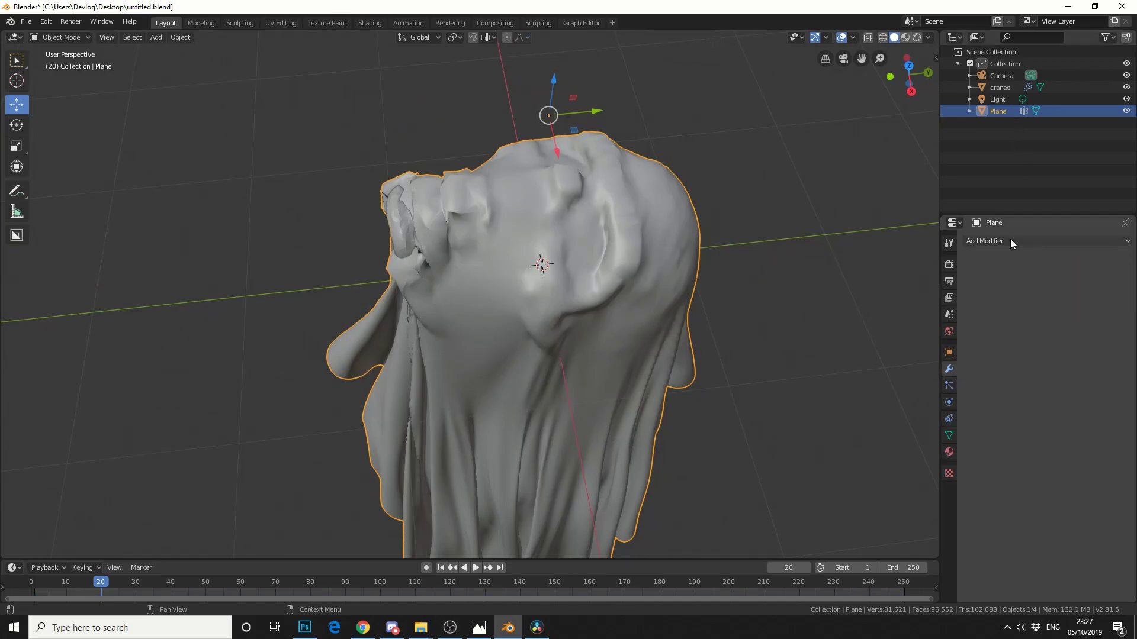
click(997, 88)
right_click(996, 90)
click(997, 90)
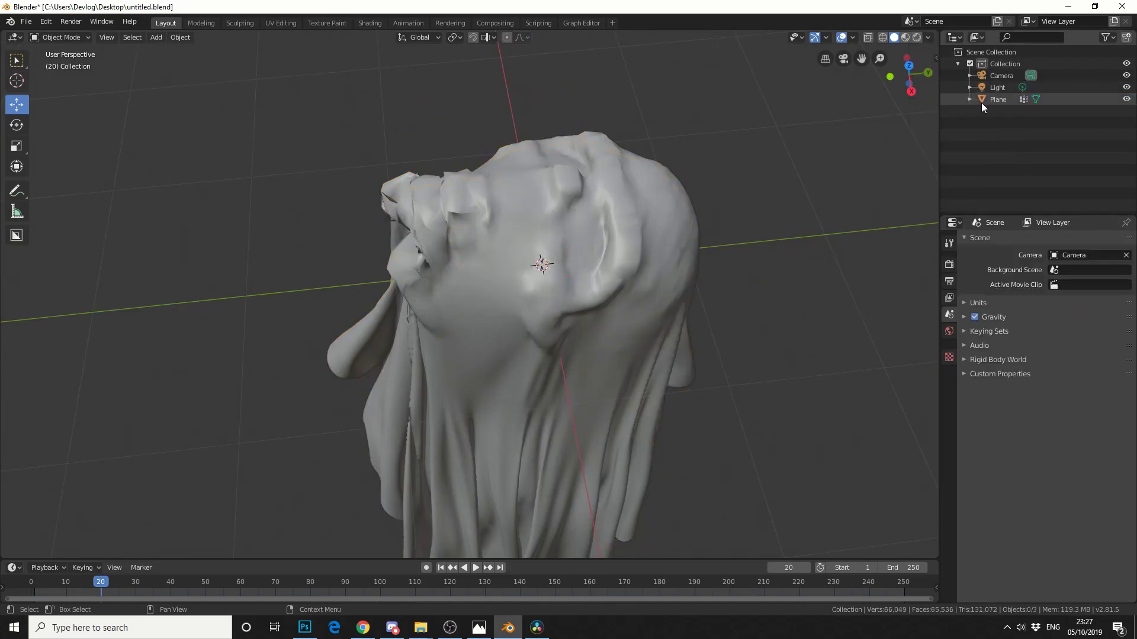
middle_drag(841, 248, 564, 172)
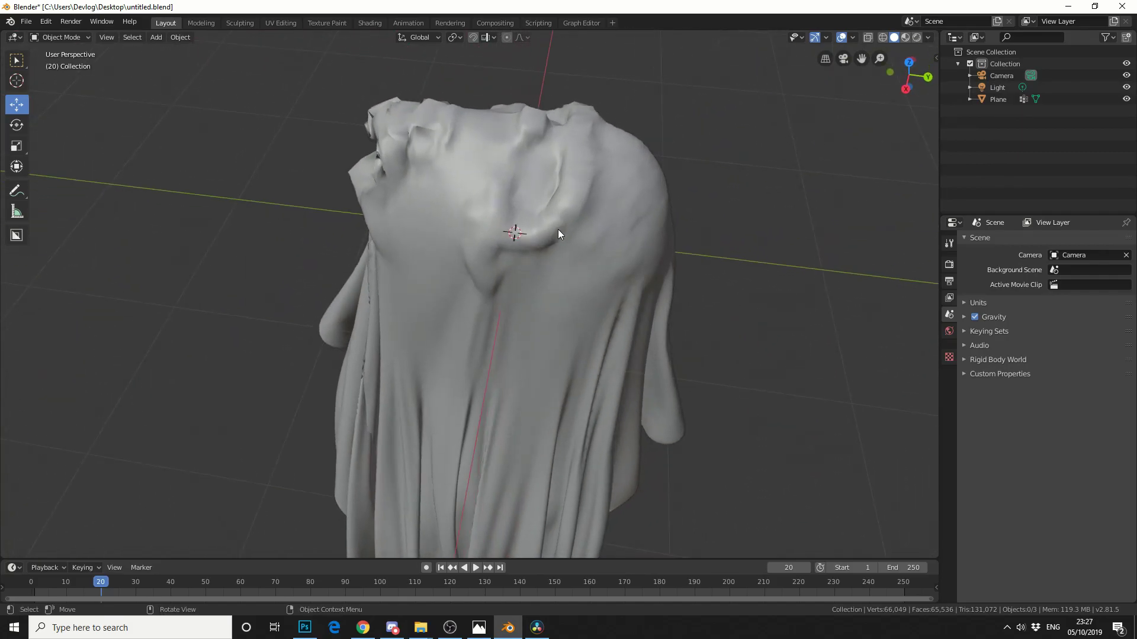
- Add a Subdivision Surface modifier to the cloth Plane and apply it
click(659, 243)
click(989, 243)
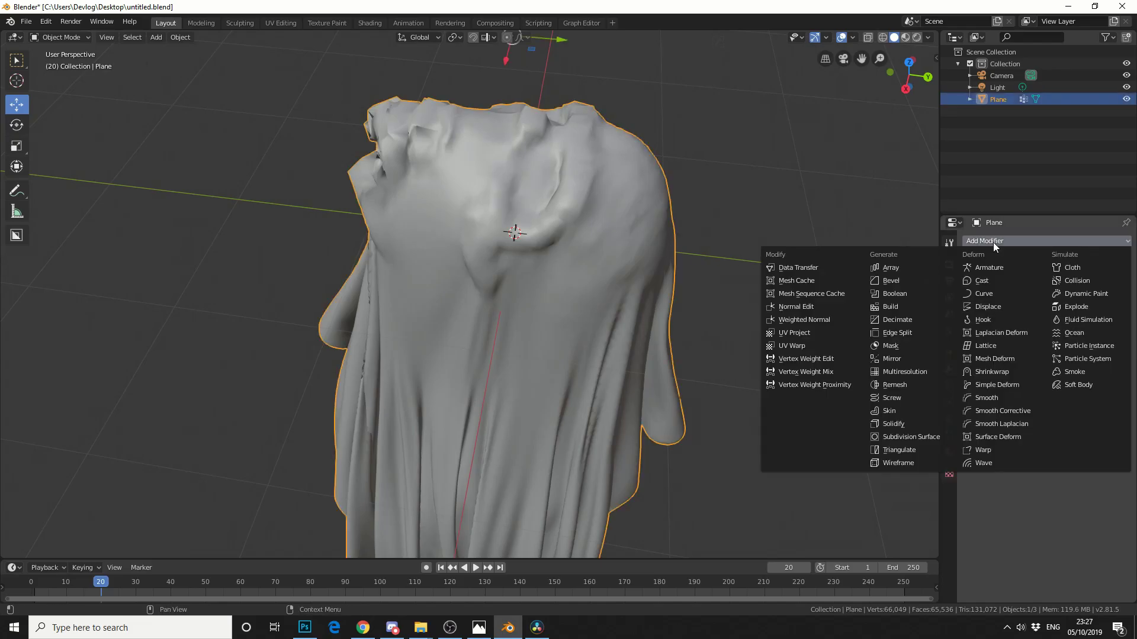
click(929, 438)
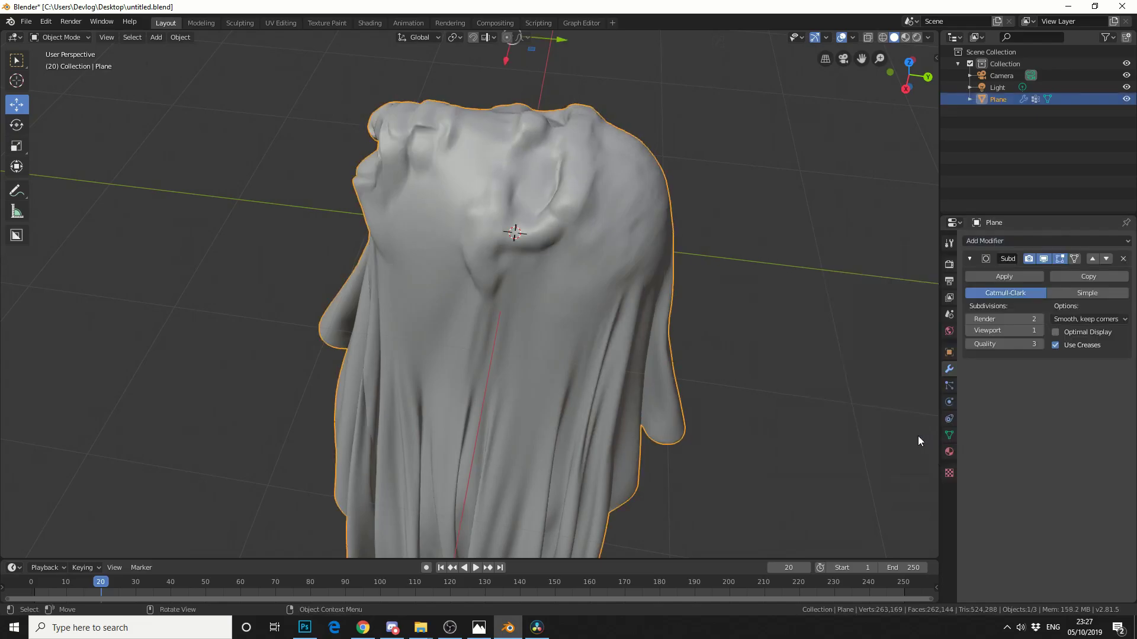
middle_drag(918, 436, 847, 435)
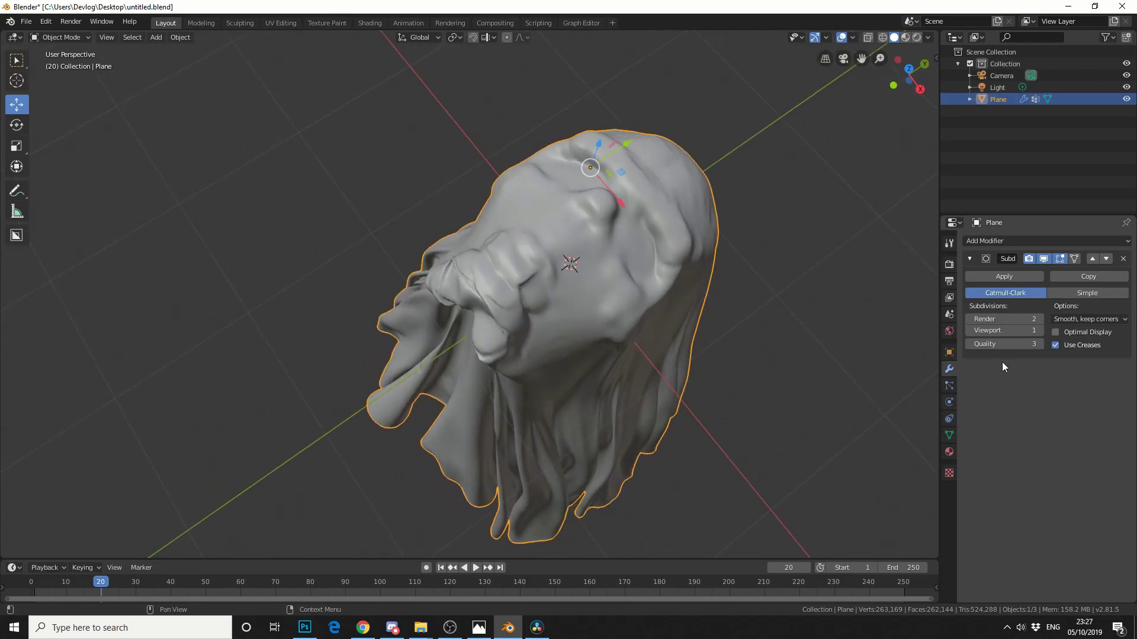
click(988, 277)
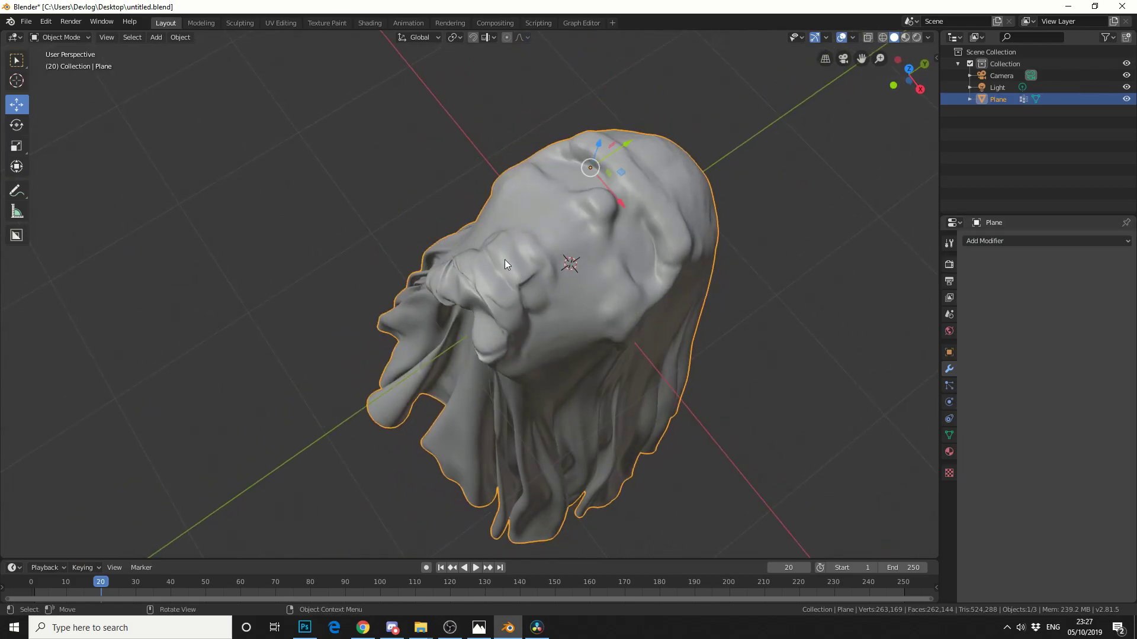
- Switch to Sculpting and pull the cloth at the head's left edge with the Grab brush
click(245, 23)
scroll(765, 474, up, 4)
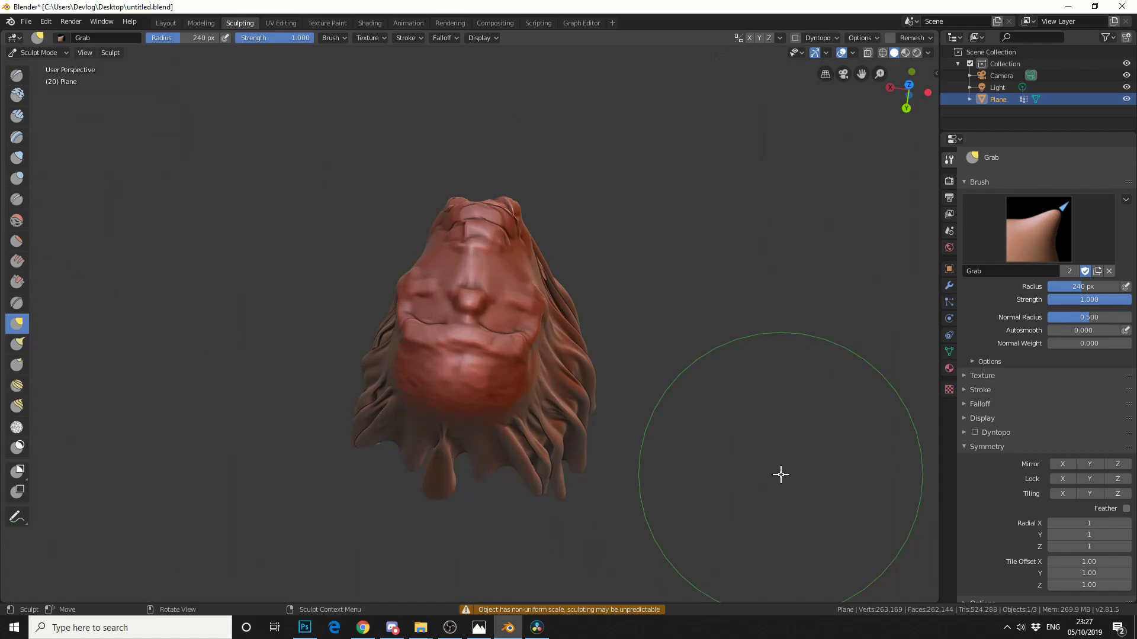
mouse_move(765, 475)
middle_down()
mouse_move(461, 459)
mouse_move(444, 470)
mouse_move(332, 409)
mouse_move(349, 405)
middle_up()
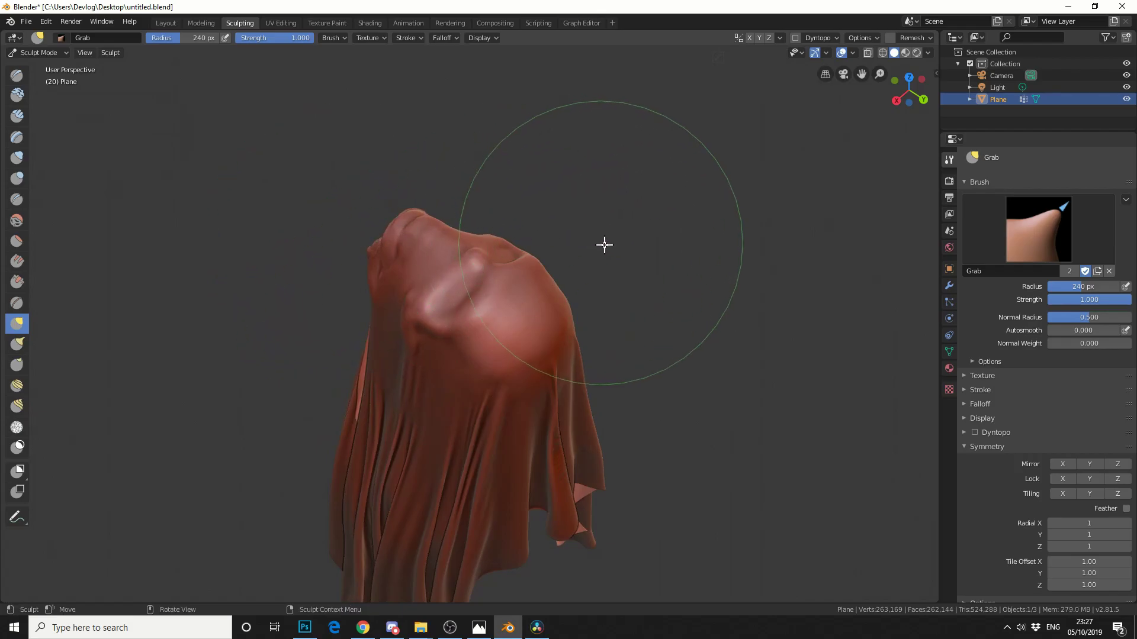
middle_drag(604, 247, 518, 470)
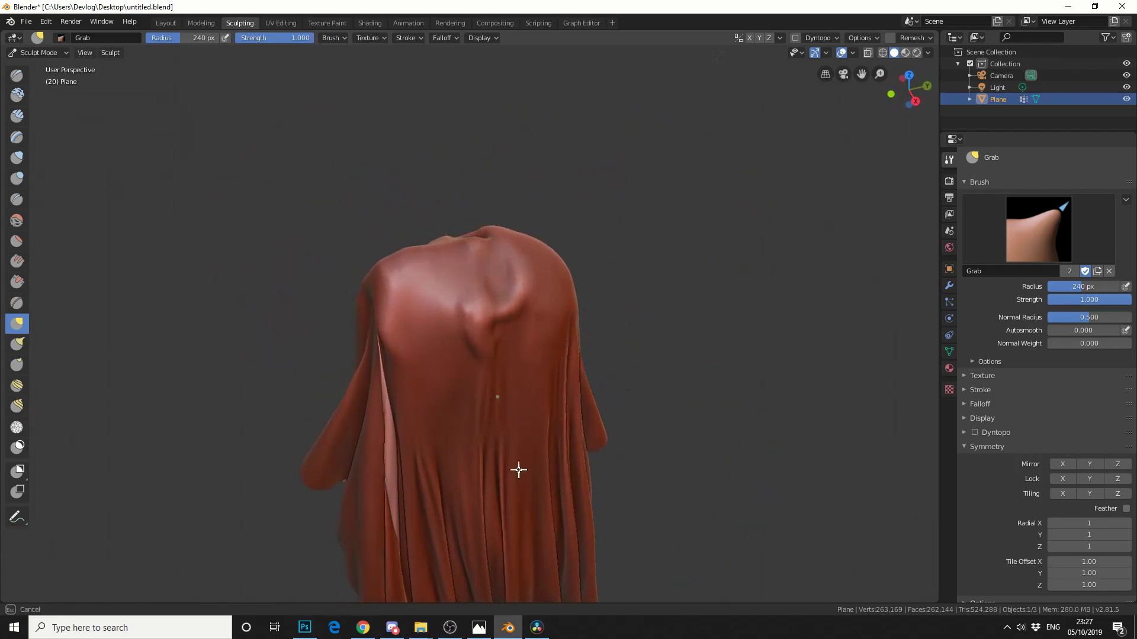
middle_drag(763, 355, 533, 296)
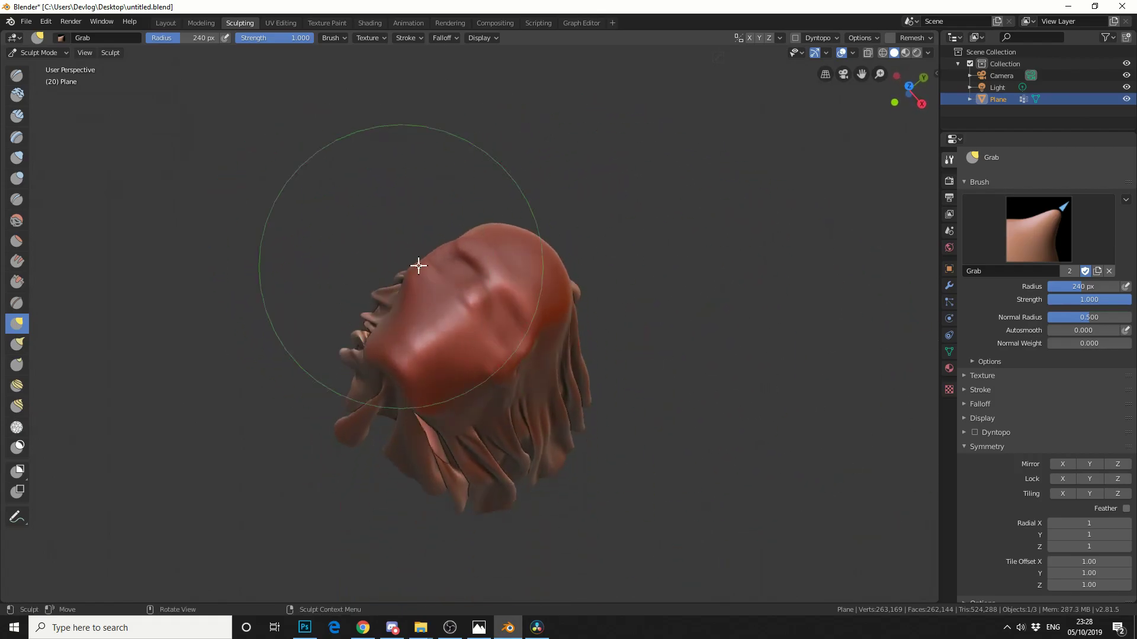
scroll(716, 337, up, 3)
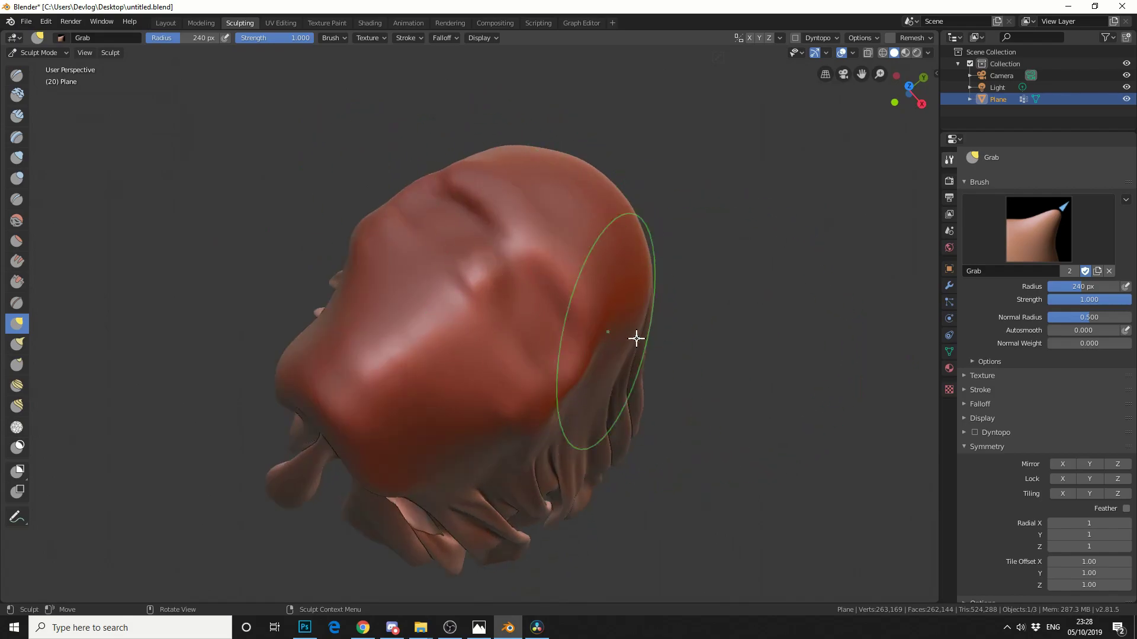
drag(368, 401, 298, 393)
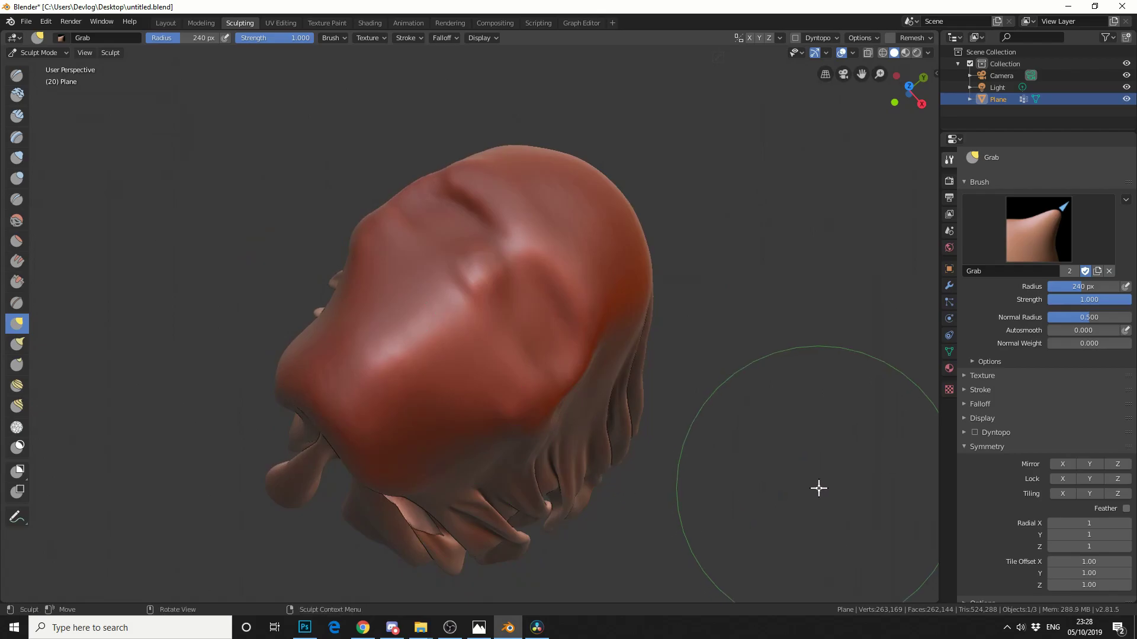
- Pull more of the drape into shape, view from the top, and return to Object Mode
mouse_move(818, 485)
middle_down()
mouse_move(870, 551)
mouse_move(901, 399)
mouse_move(22, 486)
middle_up()
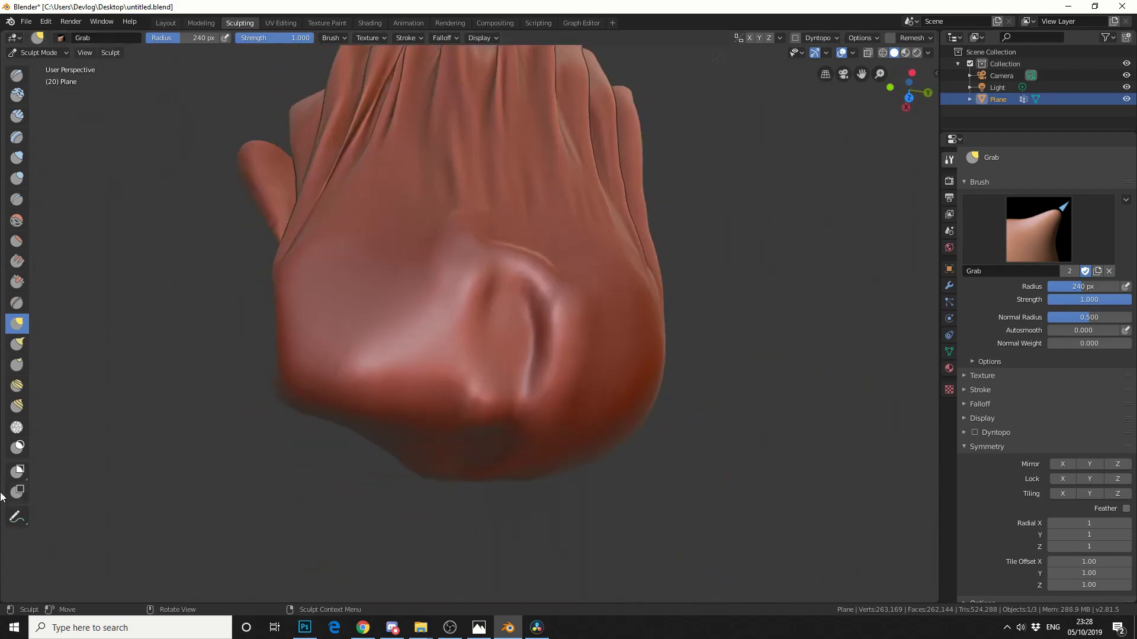
mouse_move(544, 475)
middle_down()
mouse_move(598, 376)
mouse_move(470, 317)
mouse_move(548, 316)
mouse_move(533, 297)
middle_up()
mouse_move(533, 297)
mouse_down()
mouse_move(507, 219)
mouse_move(535, 225)
mouse_move(514, 279)
mouse_move(526, 317)
mouse_move(406, 305)
mouse_up()
mouse_move(489, 323)
mouse_down()
mouse_move(527, 286)
mouse_move(417, 302)
mouse_move(398, 438)
mouse_up()
key(KP_7)
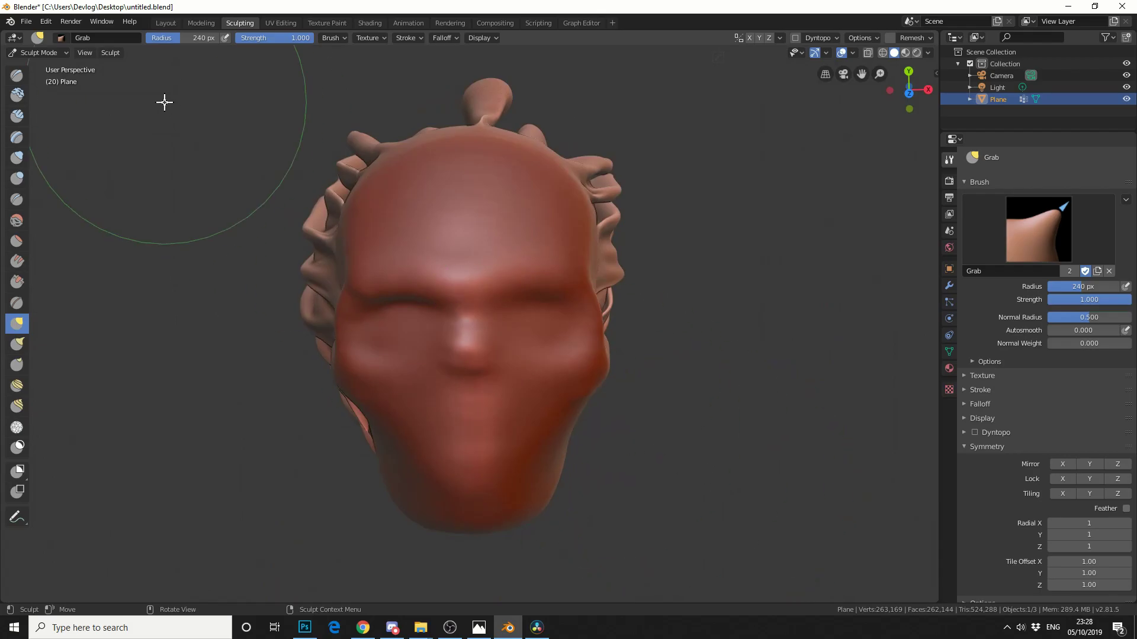
click(37, 52)
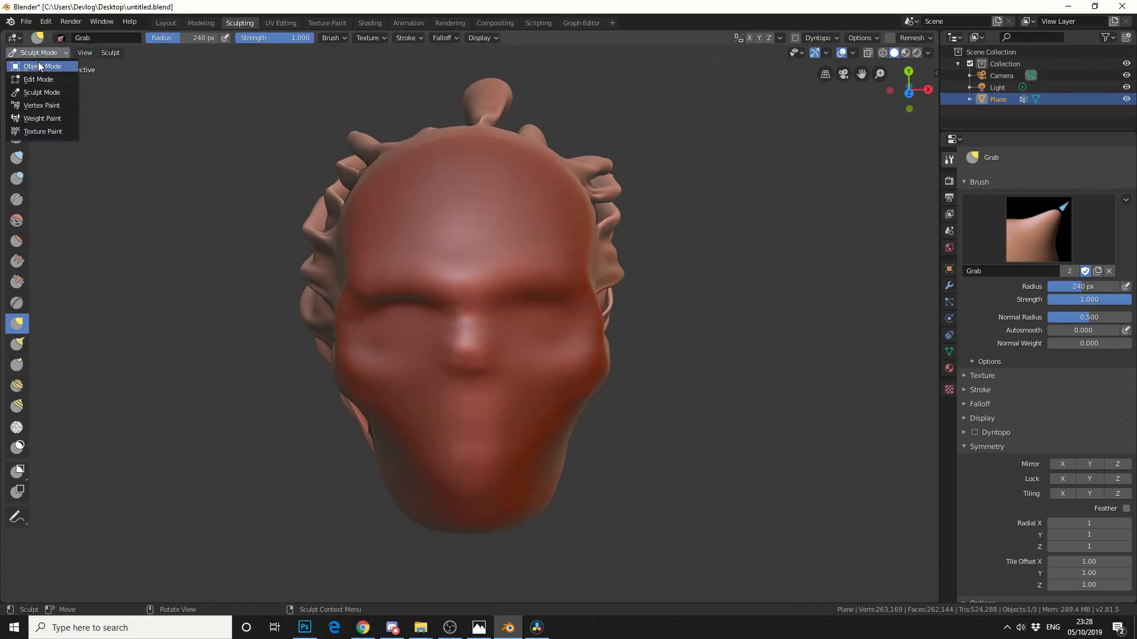
click(38, 63)
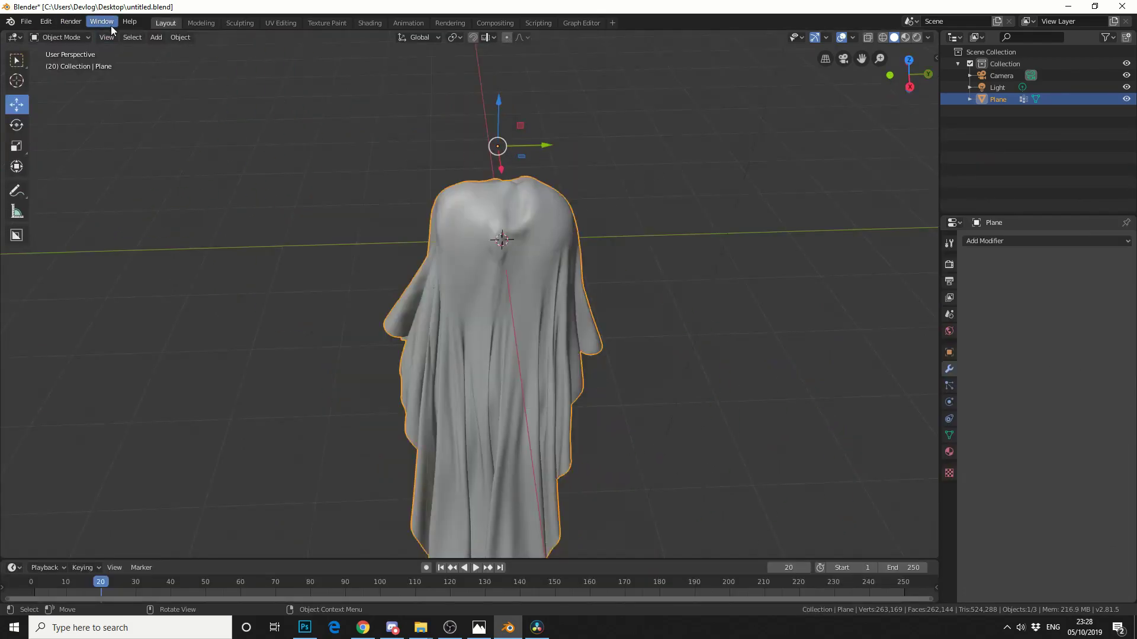
- Set the ghost's origin to the 3D cursor
click(187, 40)
mouse_move(200, 62)
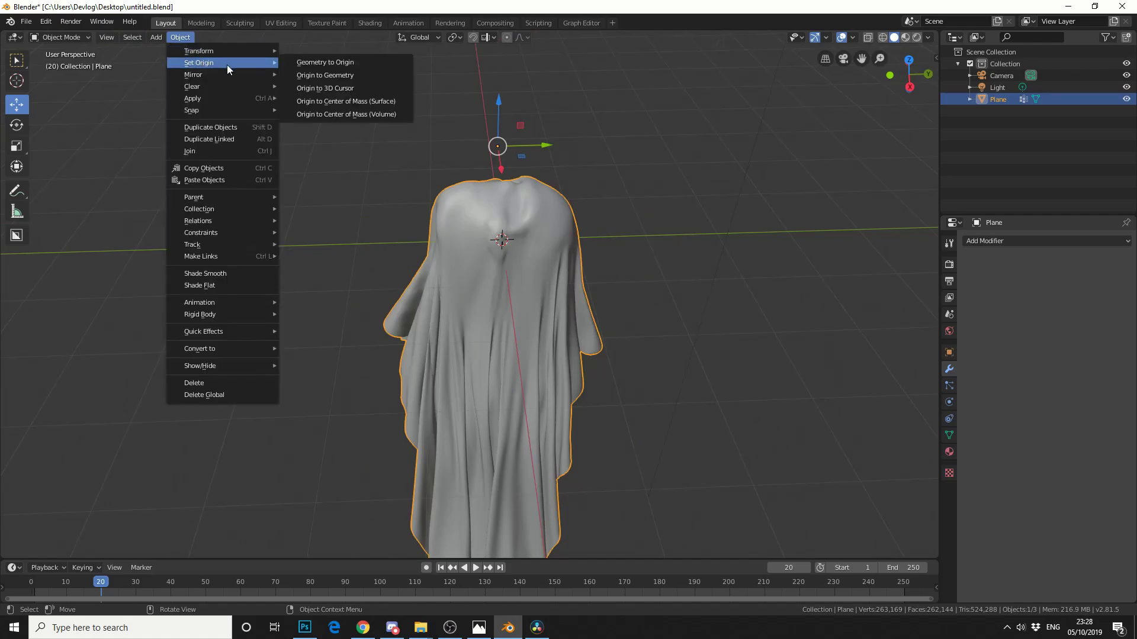
click(304, 91)
mouse_move(592, 237)
middle_down()
mouse_move(635, 256)
mouse_move(598, 252)
middle_up()
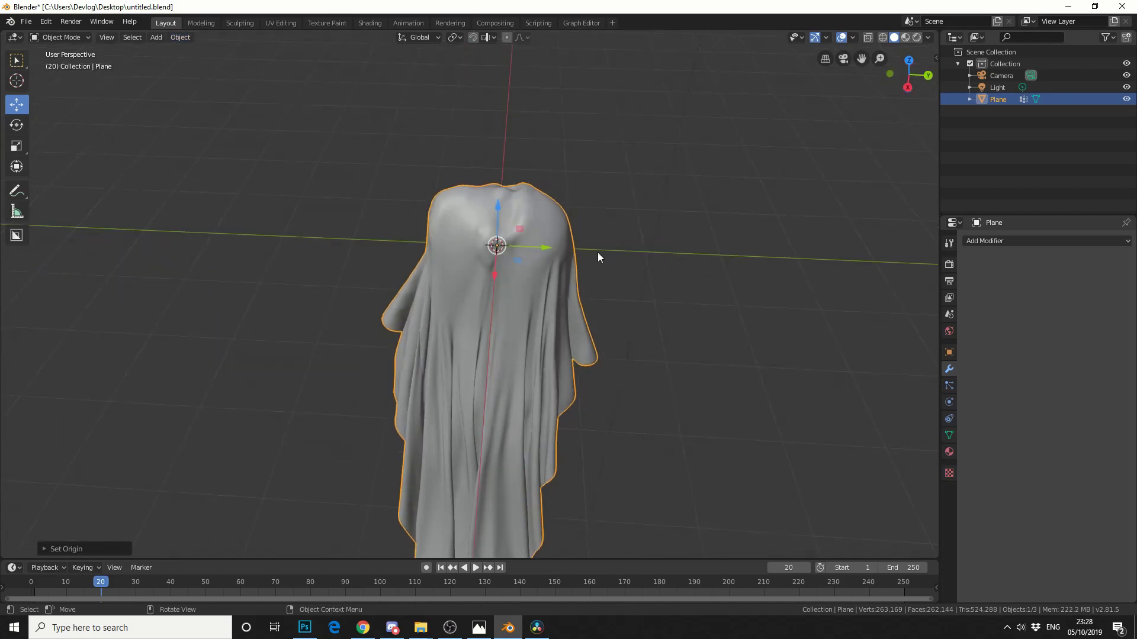
- Rotate the ghost onto its side so it lies horizontally, then deselect it
click(24, 122)
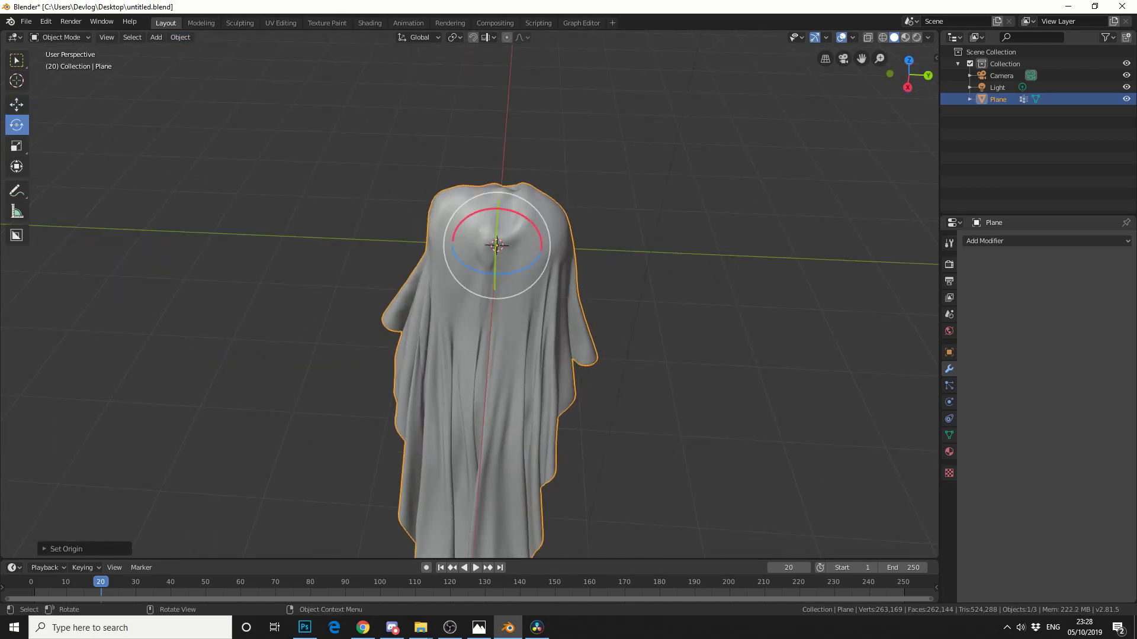
drag(521, 212, 474, 231)
drag(519, 264, 651, 415)
mouse_move(651, 414)
middle_down()
mouse_move(675, 388)
mouse_move(641, 399)
mouse_move(662, 406)
middle_up()
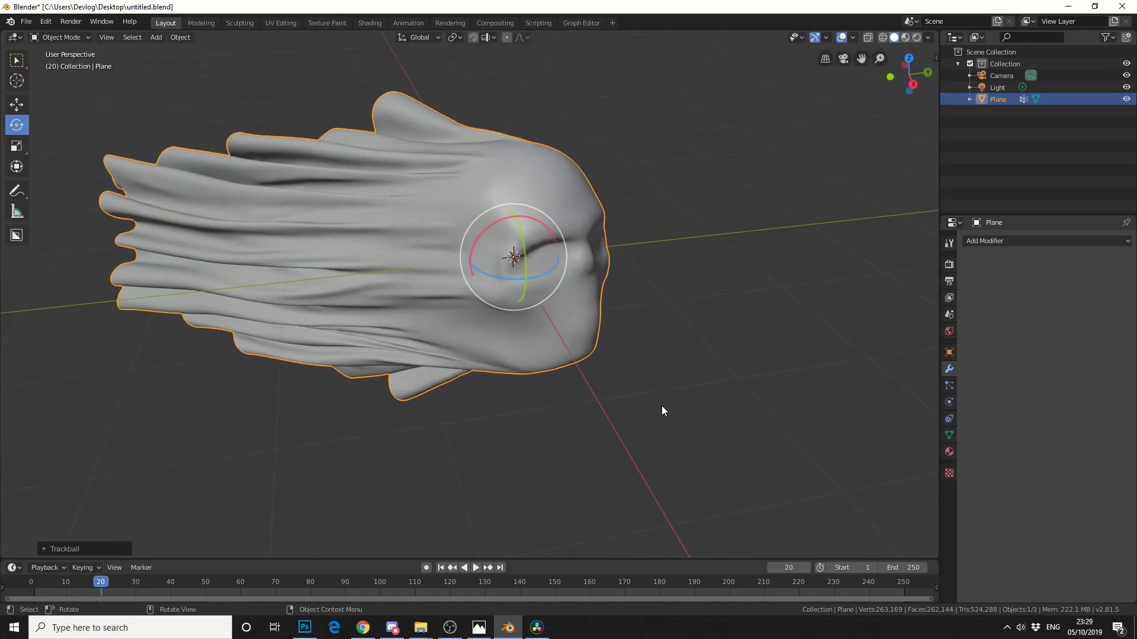
click(654, 404)
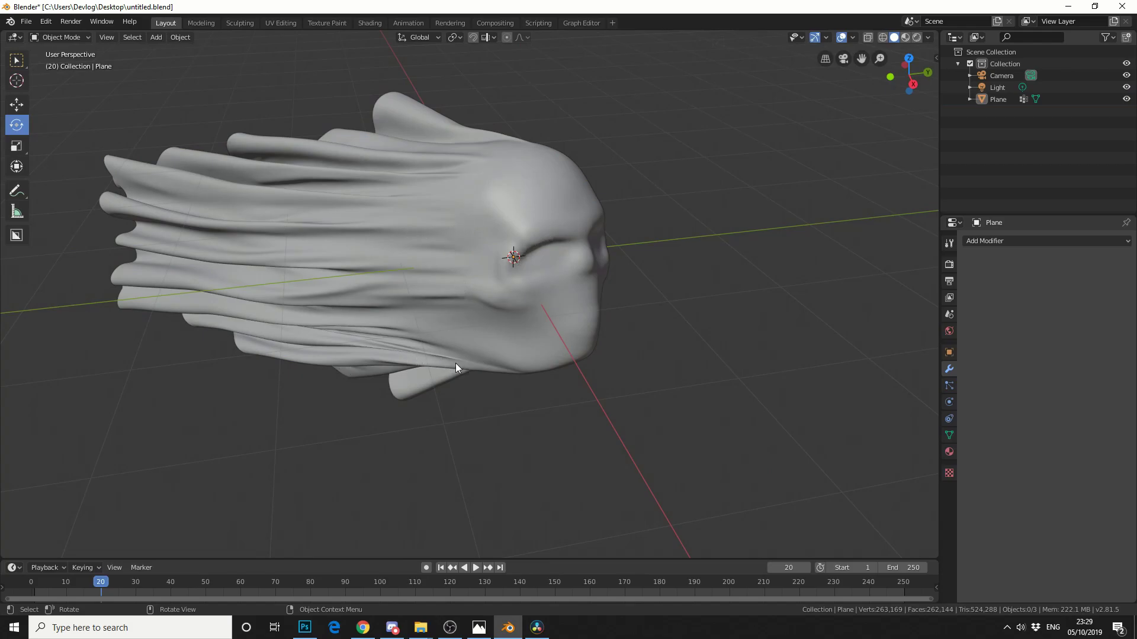
- Add a Wave modifier to the ghost and play the animation to preview it
click(1001, 241)
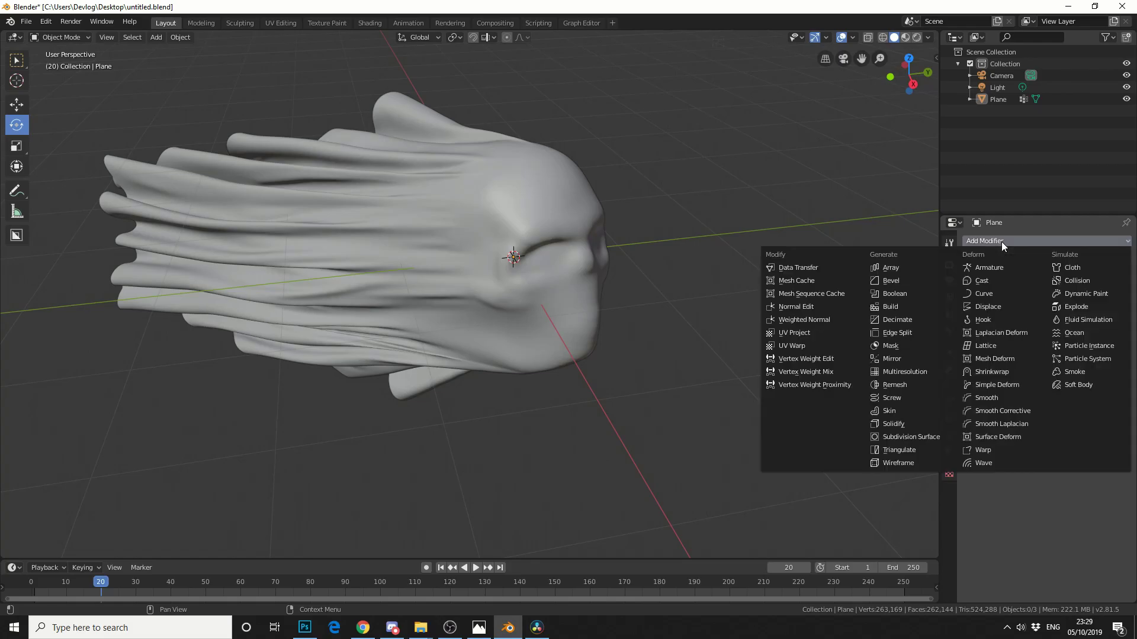
click(977, 461)
scroll(714, 386, down, 2)
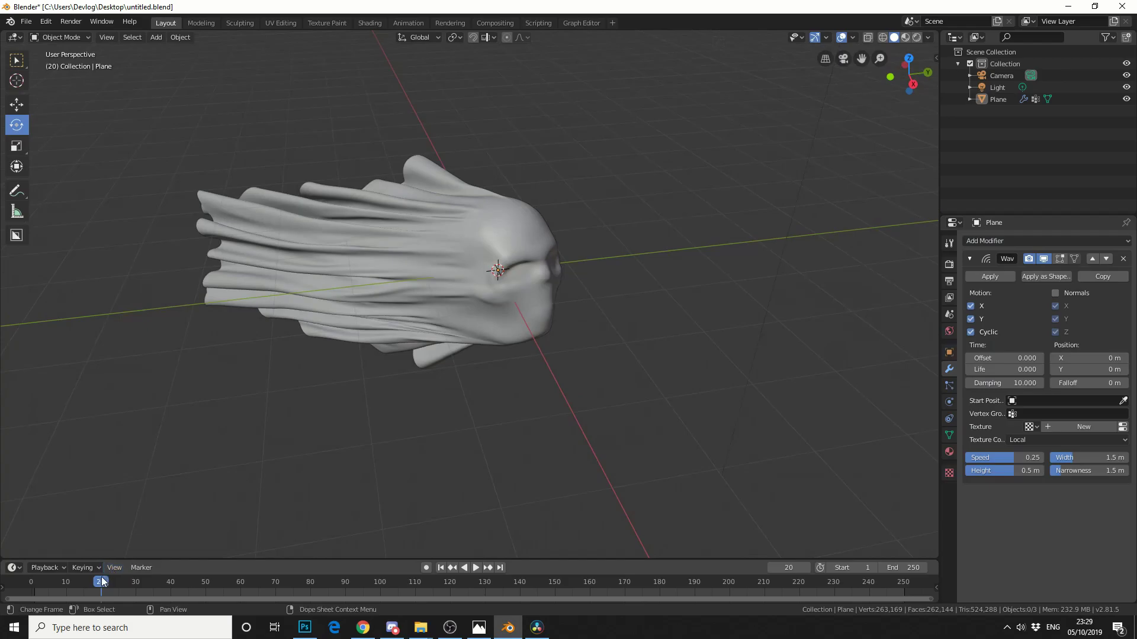
key(space)
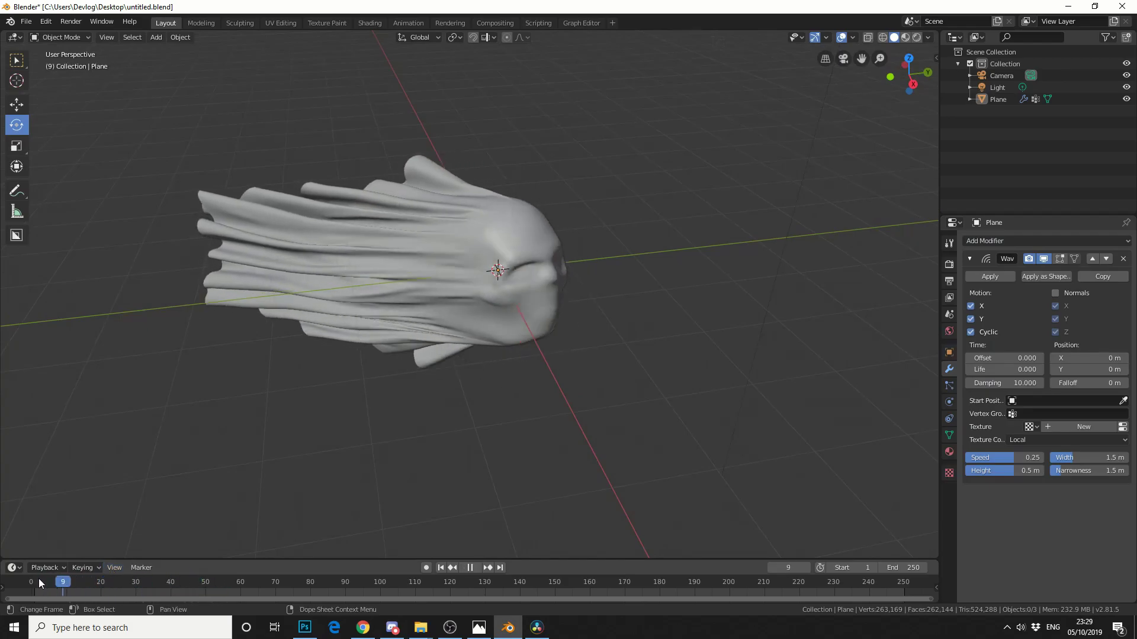
- Rewind to frame 0 and set the Wave modifier's vertex group to weight1
drag(38, 578, 32, 583)
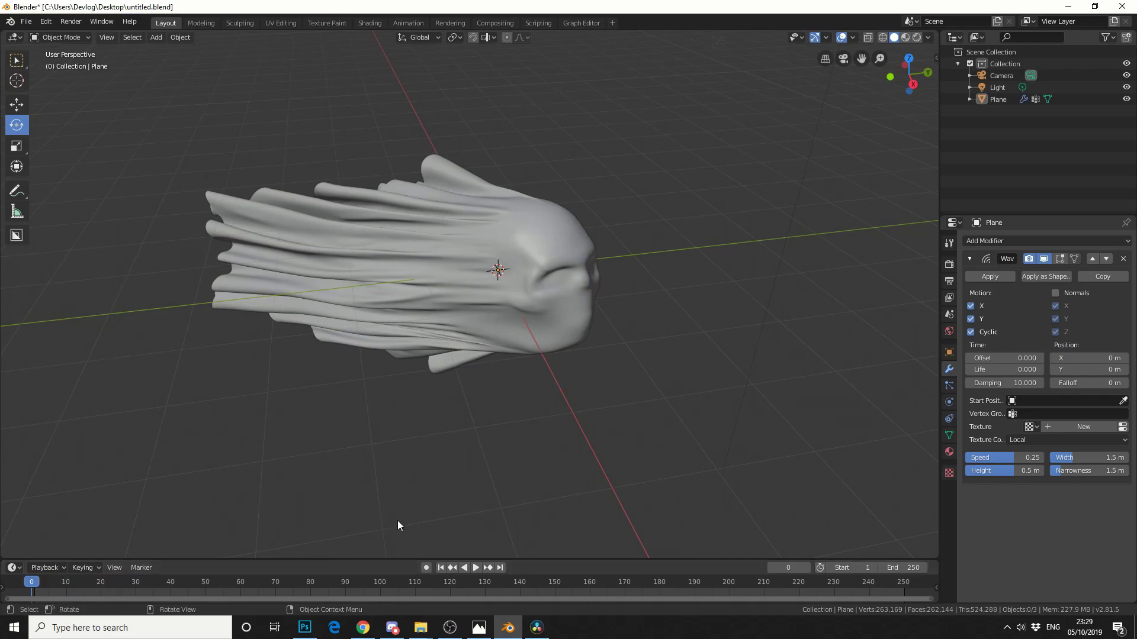
click(1033, 414)
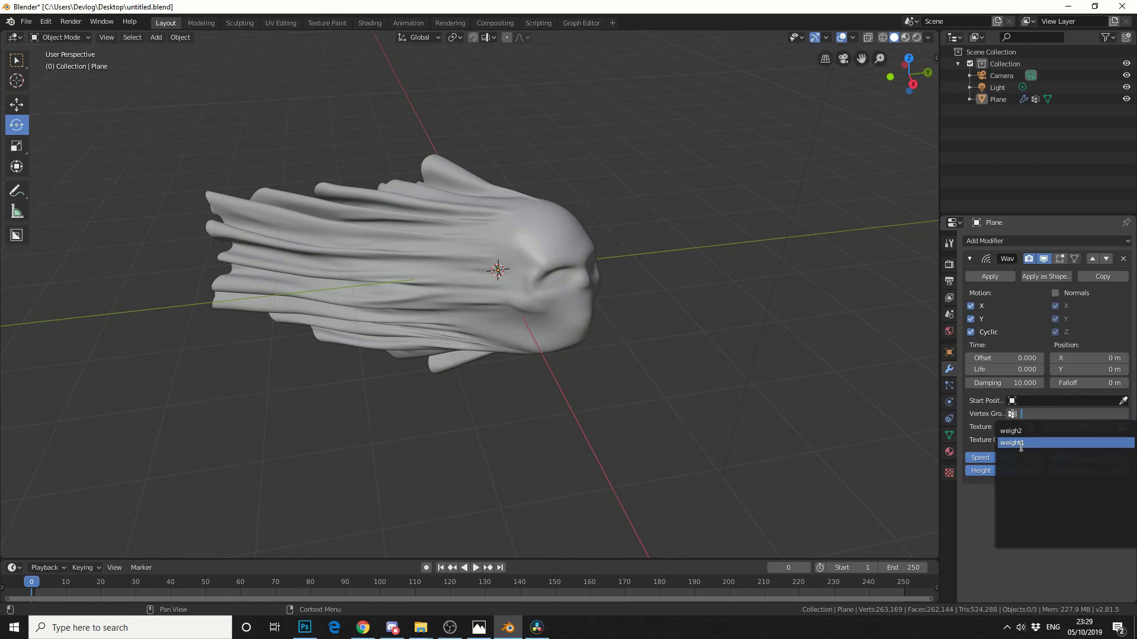
click(1021, 443)
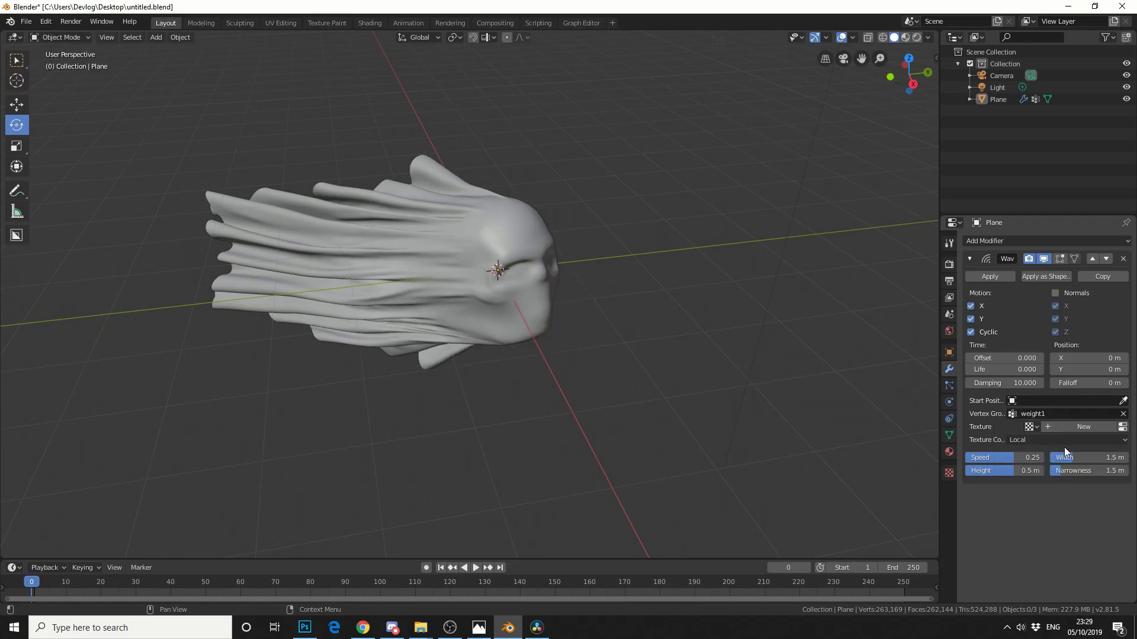
- Preview the wave, then switch its vertex group to weigh2 and replay it
key(space)
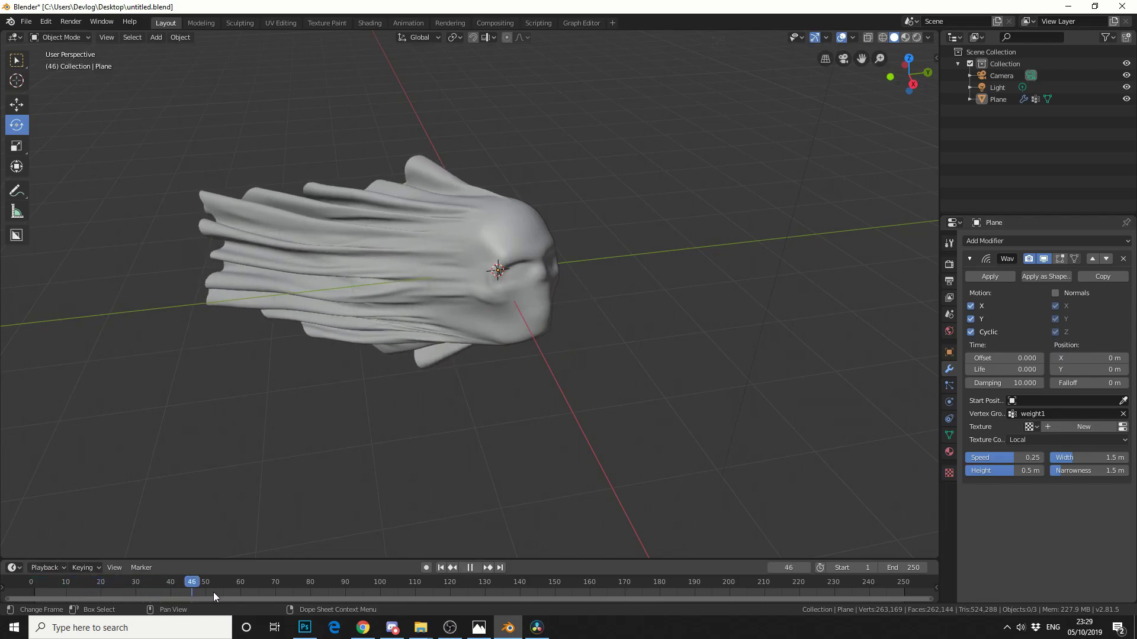
key(space)
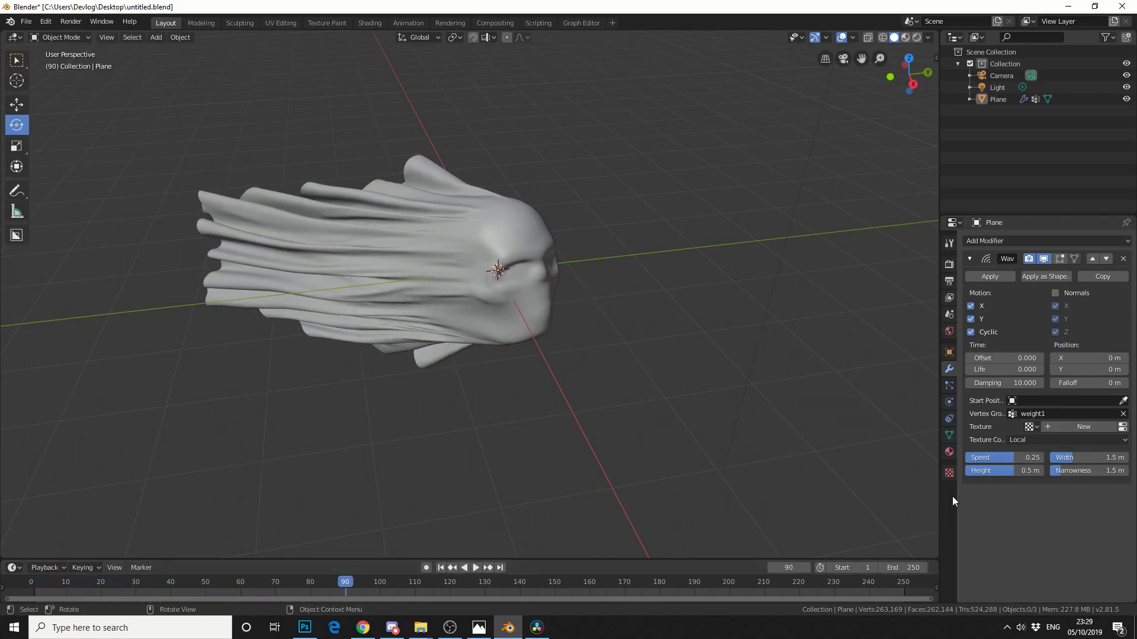
click(1037, 414)
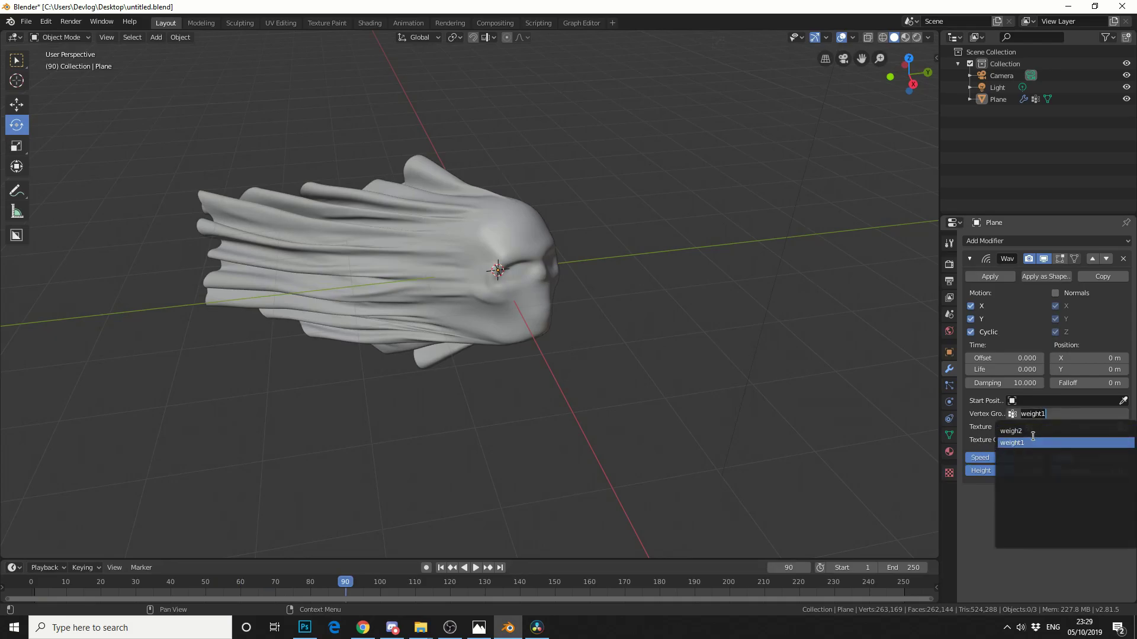
click(1032, 435)
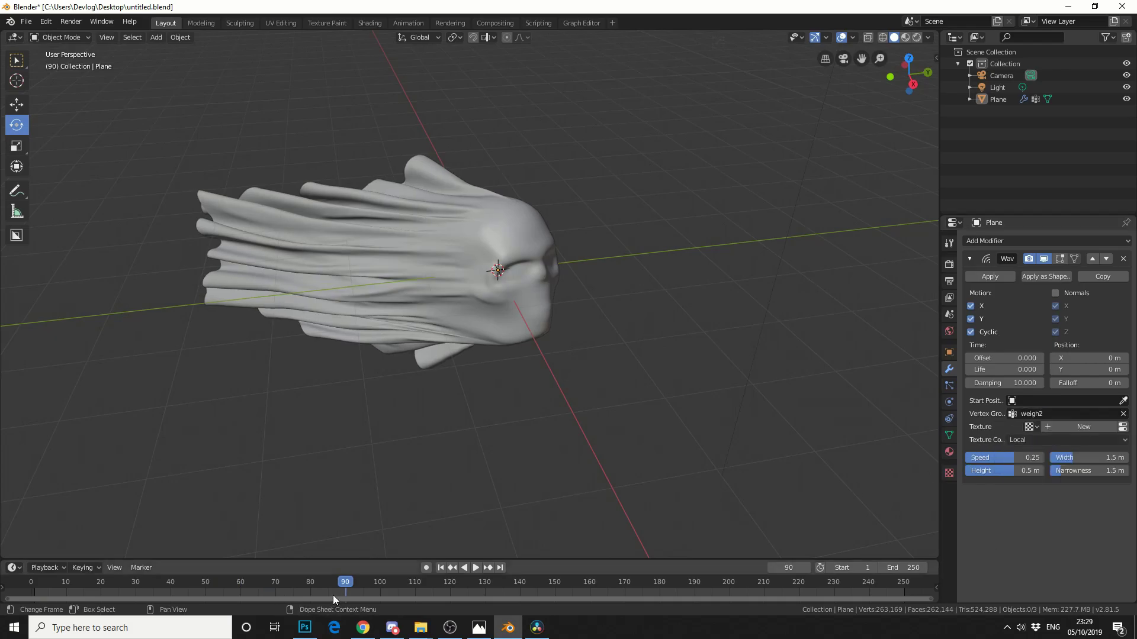
key(space)
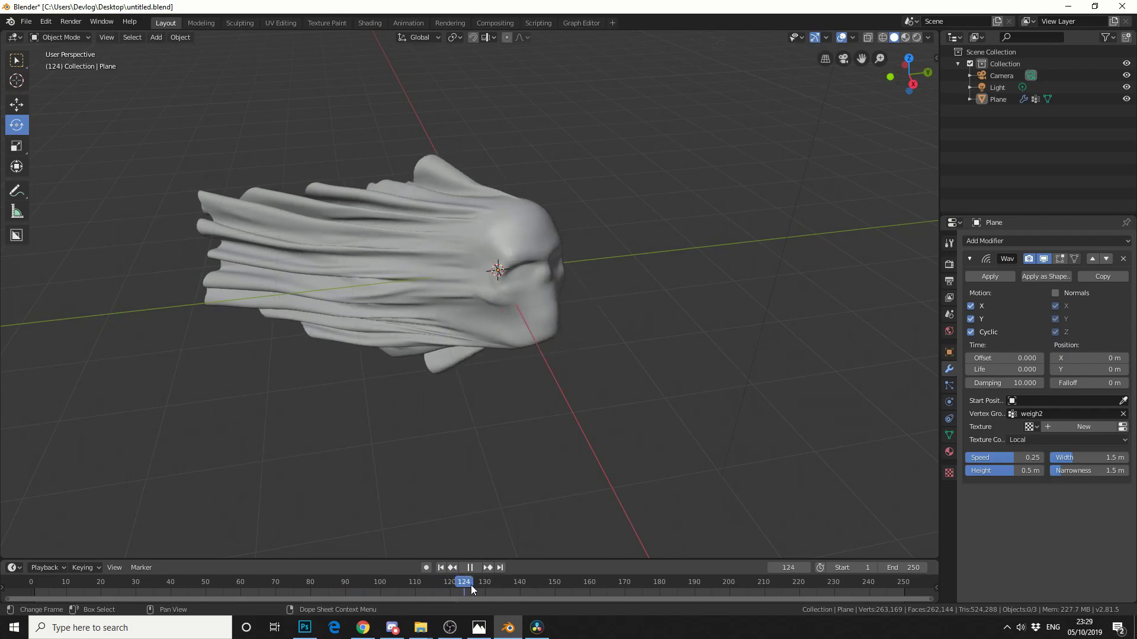
key(space)
- At frame 32, invert the wave height to -0.54 m and preview the result
click(147, 584)
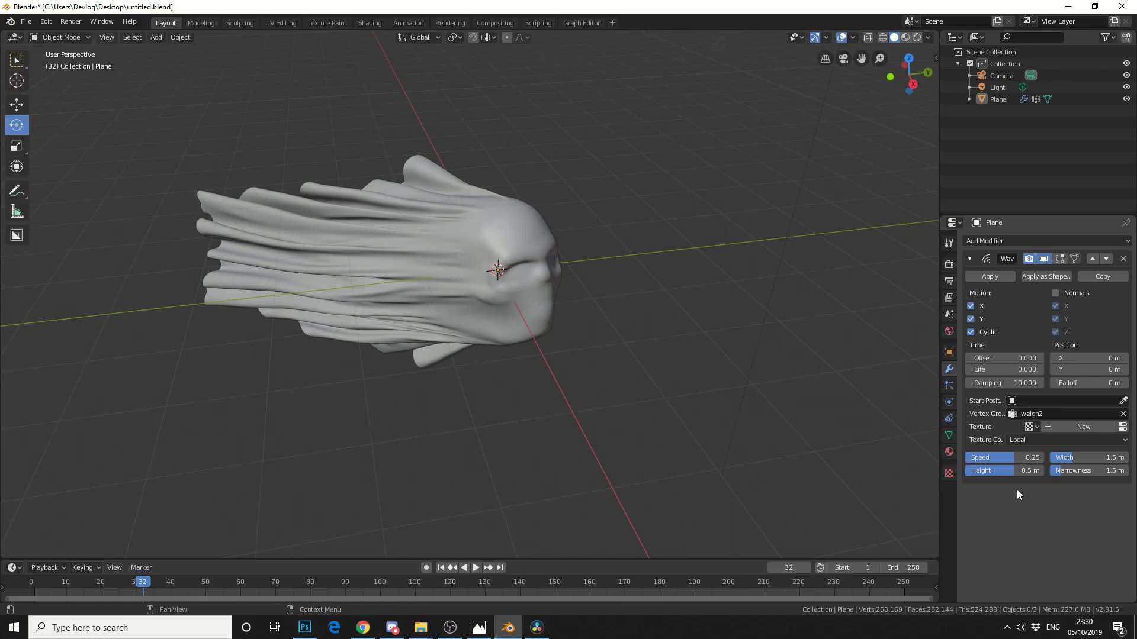
drag(1007, 471, 995, 470)
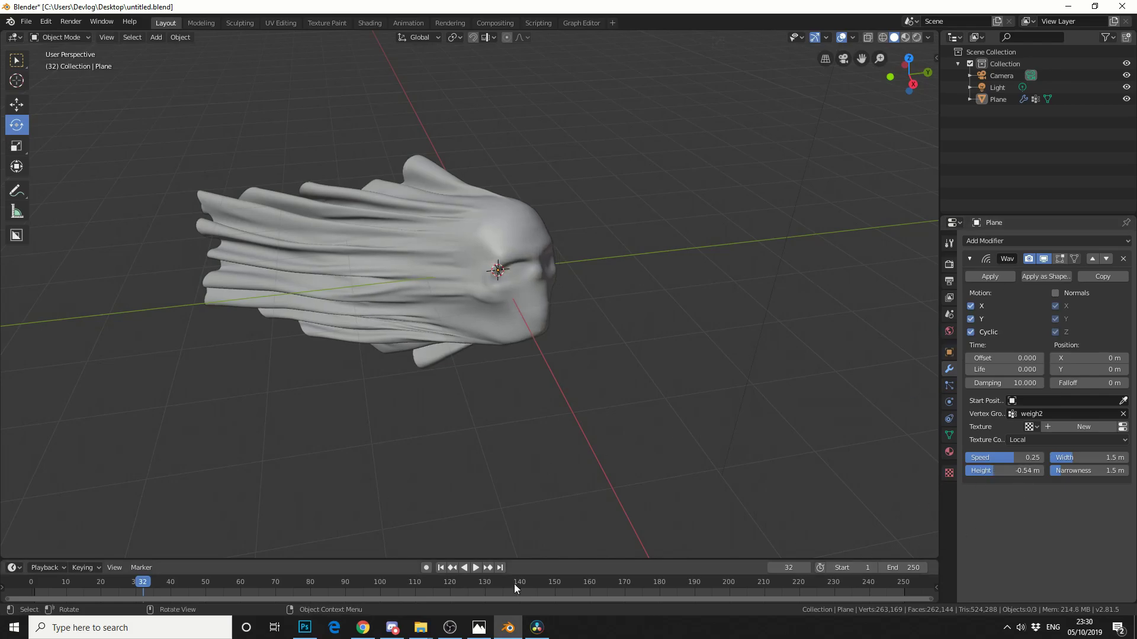
key(space)
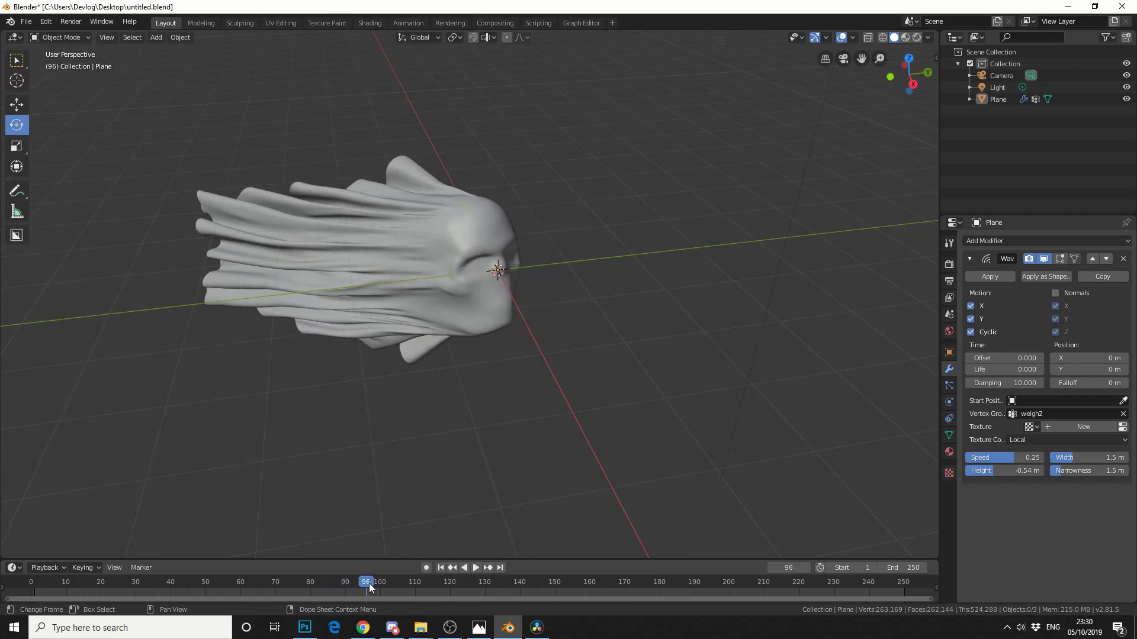
- Add a second Wave modifier to the ghost, limited to the weight1 vertex group
key(space)
click(1007, 240)
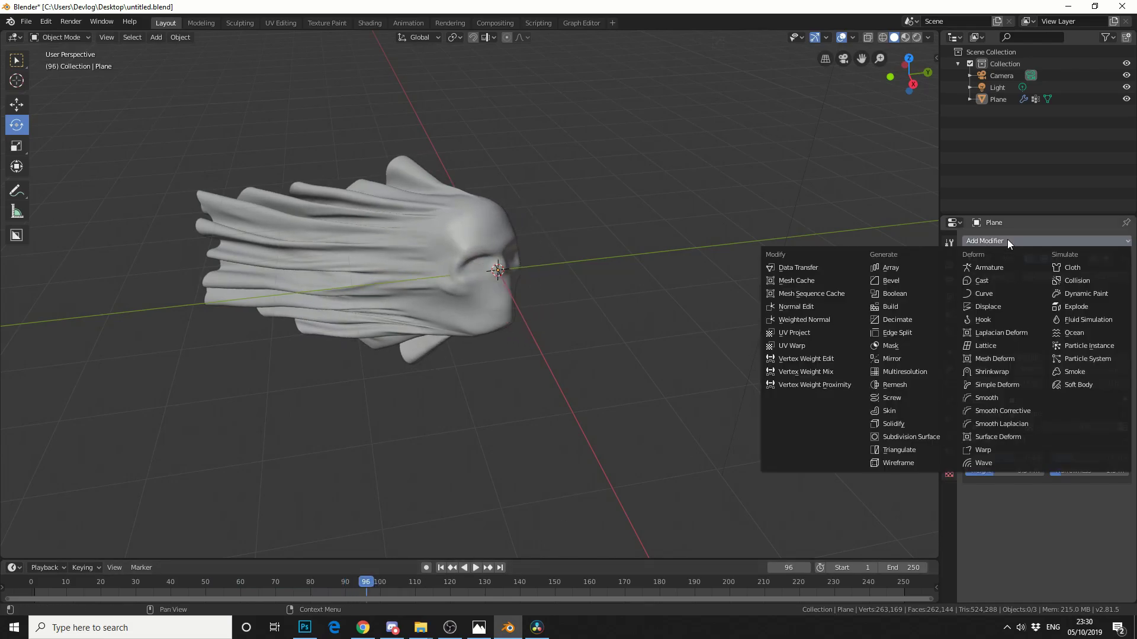
click(984, 463)
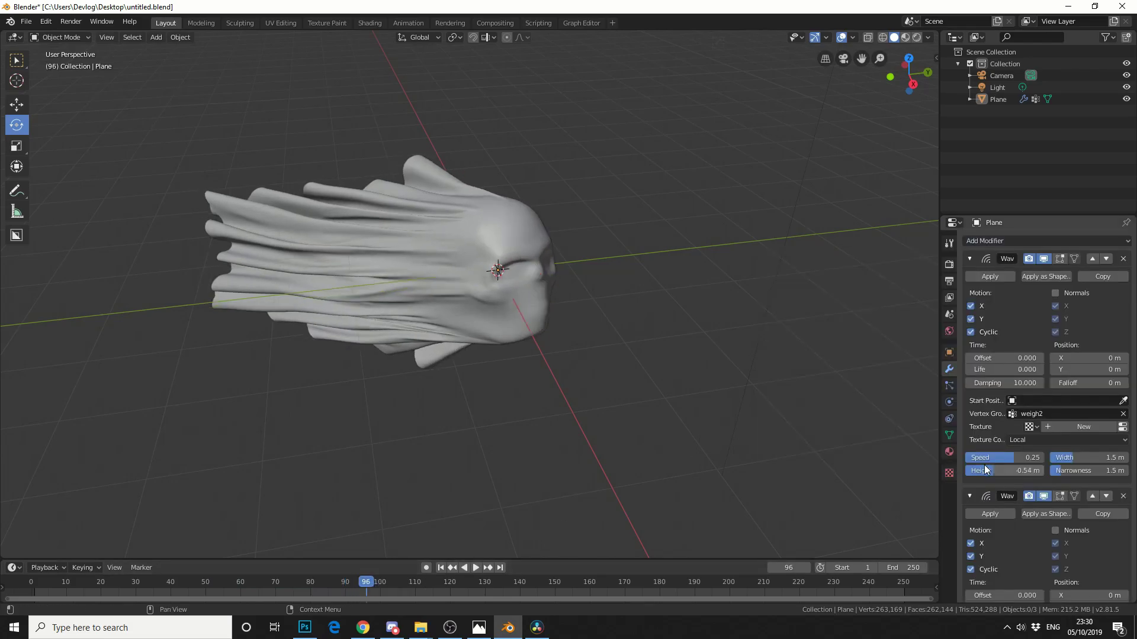
scroll(1011, 450, down, 3)
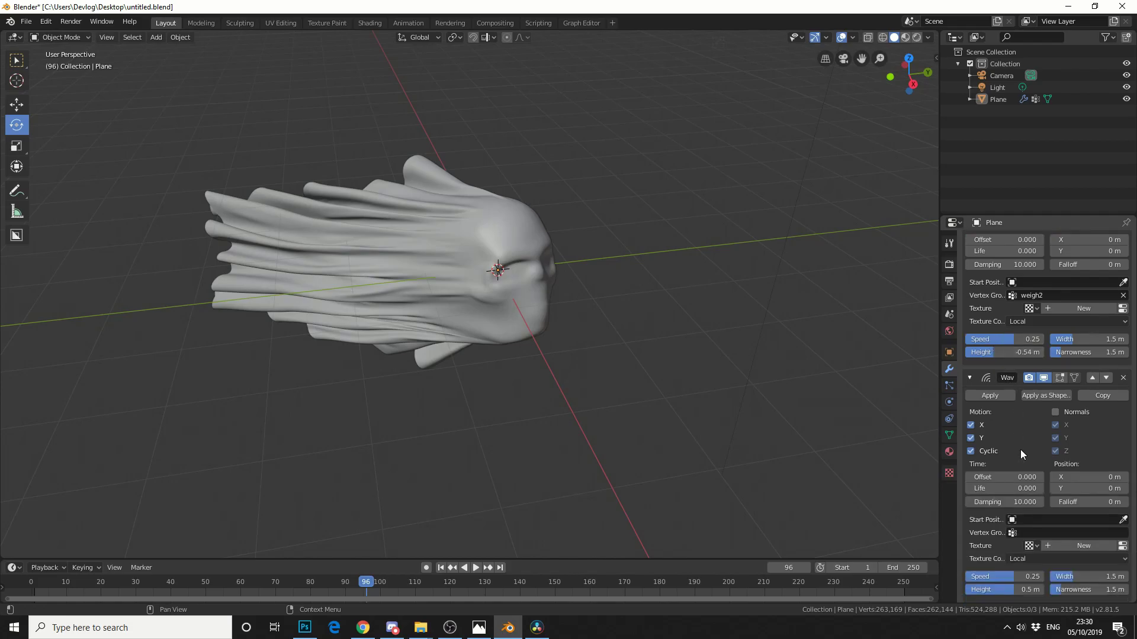
click(1043, 527)
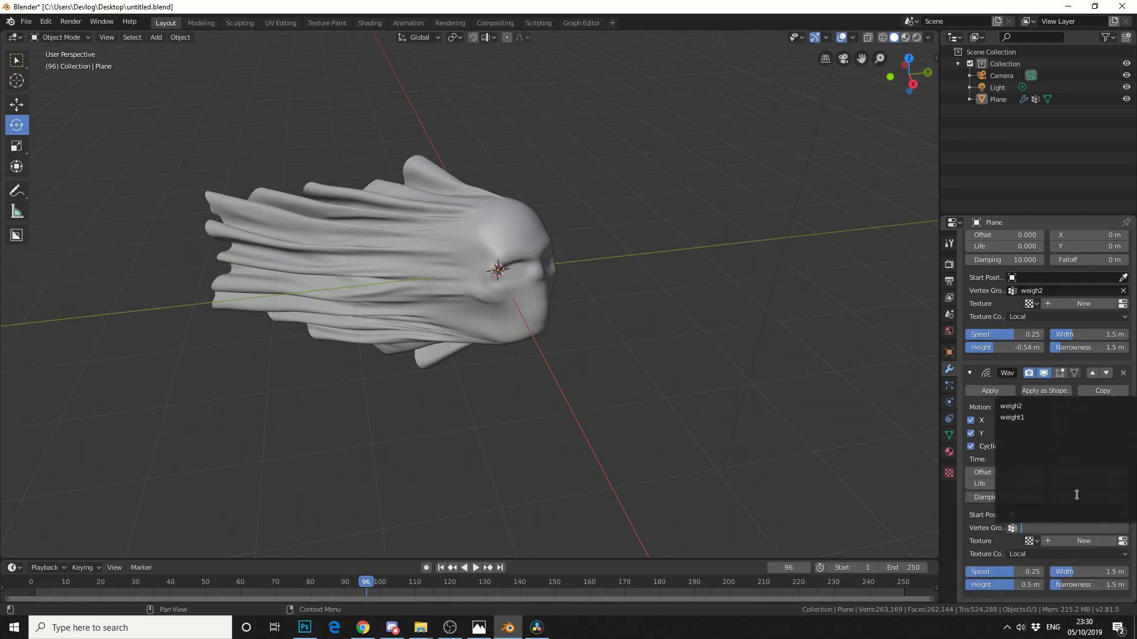
click(1036, 418)
- Set the second wave's height to -0.71 m and scrub back to check the motion
key(space)
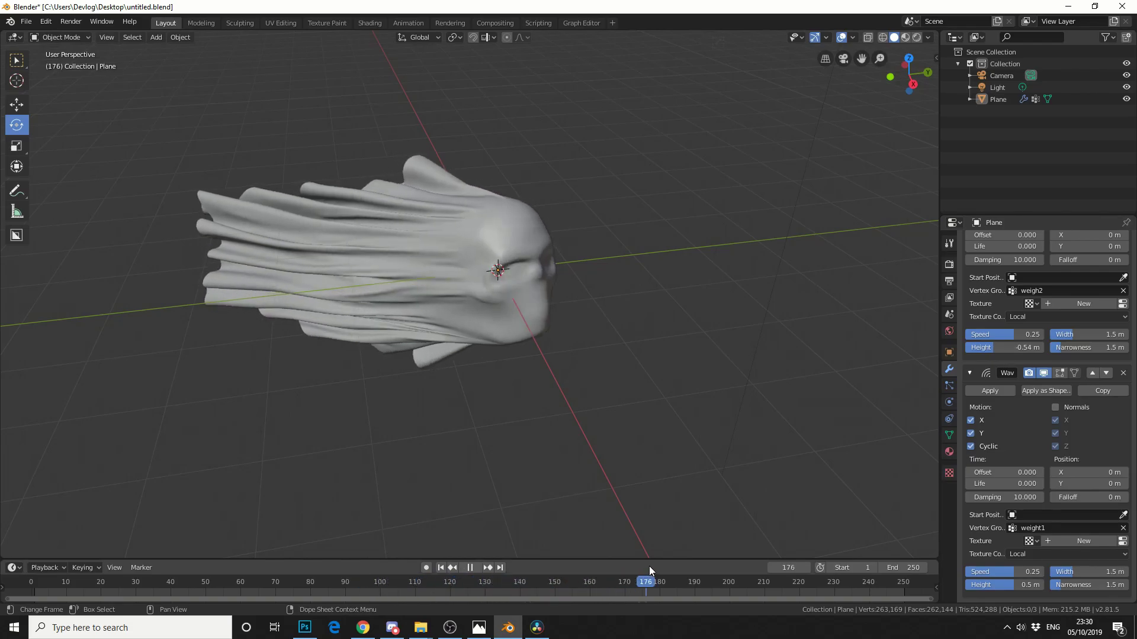
key(space)
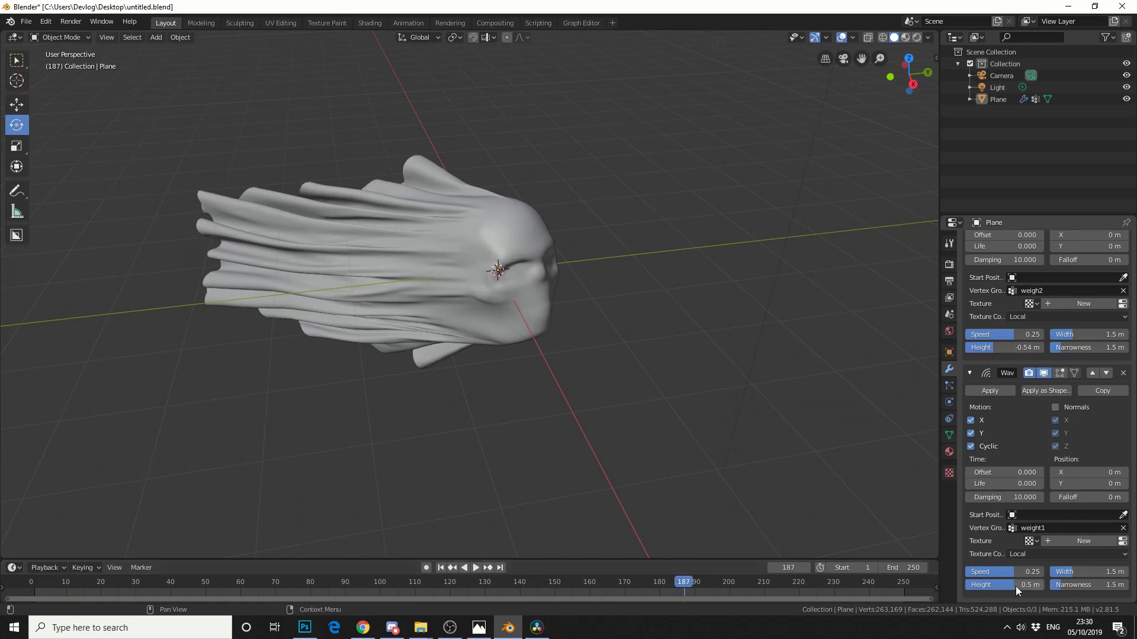
drag(1015, 586, 1010, 586)
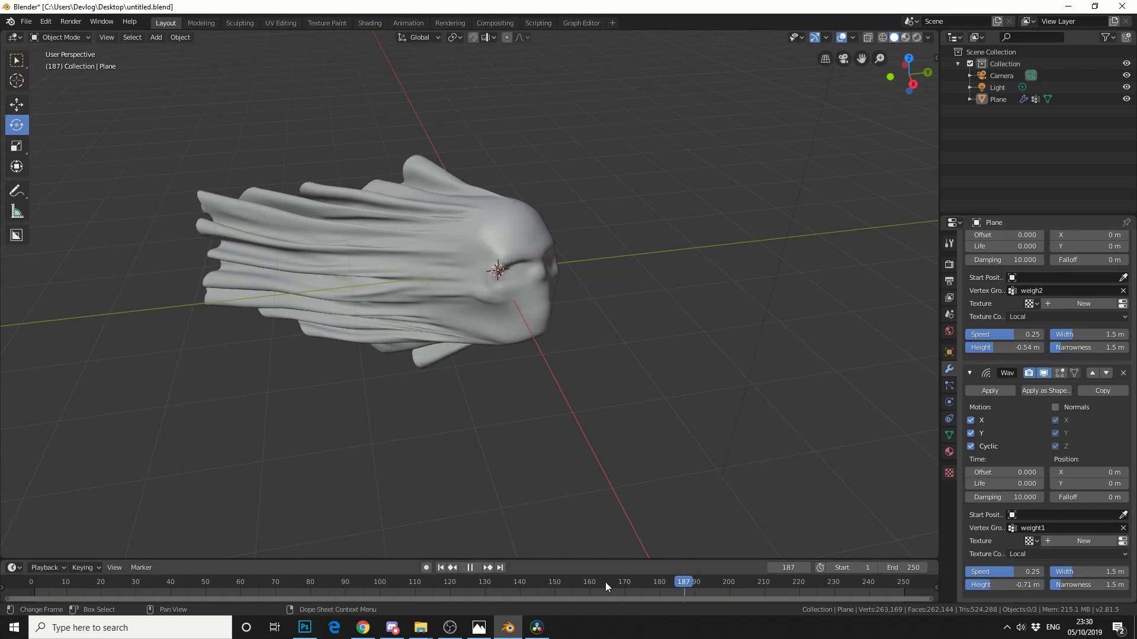
drag(605, 587, 341, 565)
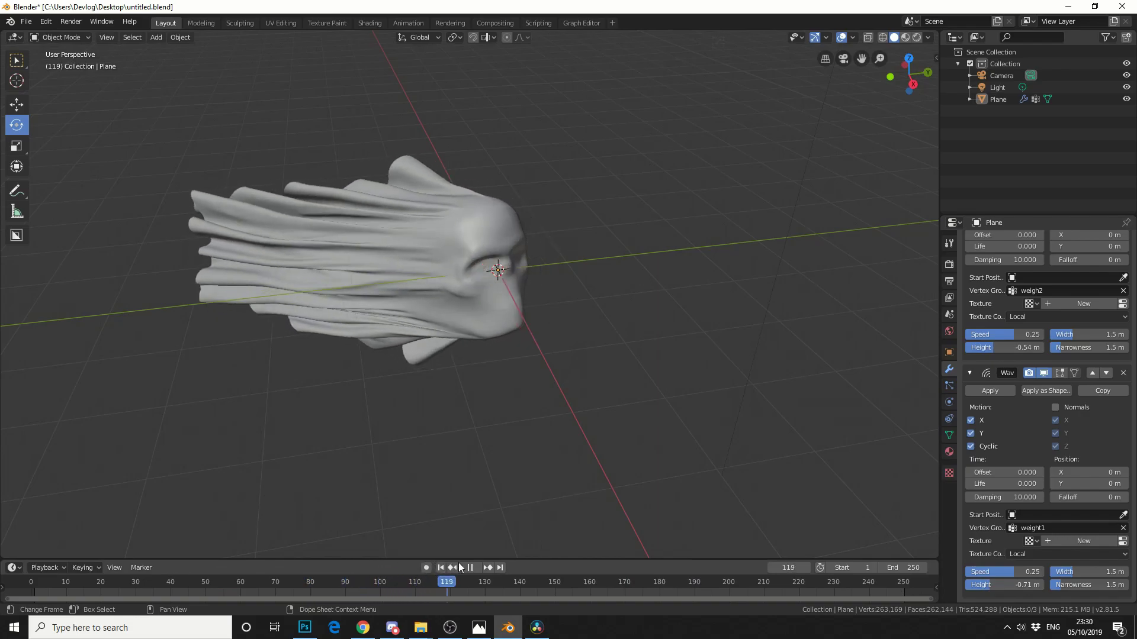
- Stop at frame 126 and orbit around the ghost, ending zoomed in on a front view
key(space)
middle_drag(580, 471, 517, 356)
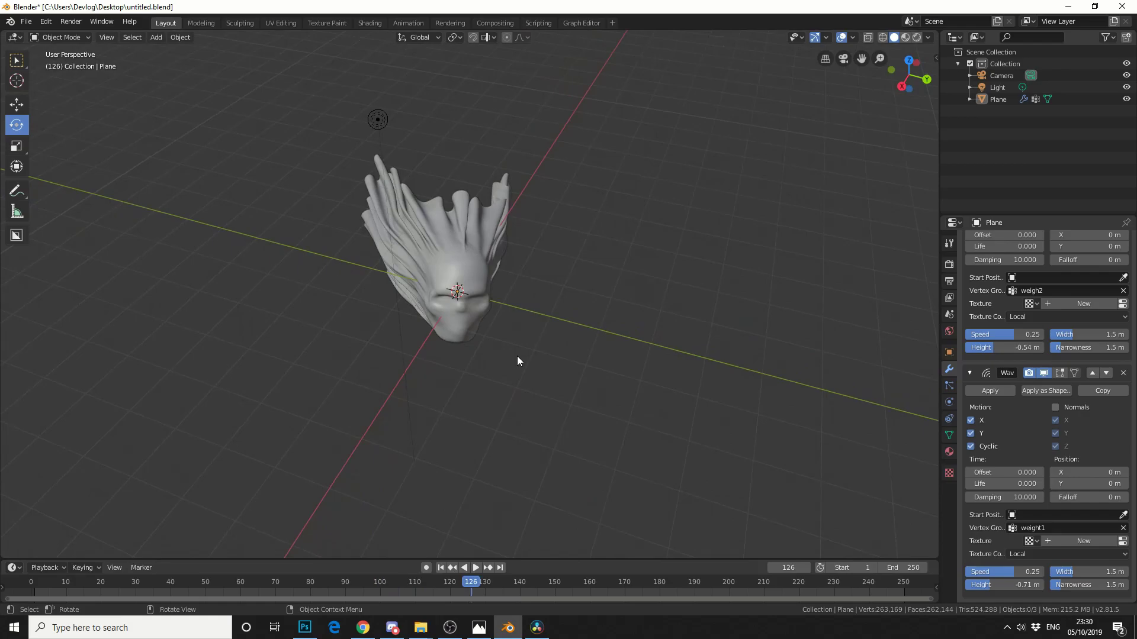
middle_drag(488, 332, 521, 347)
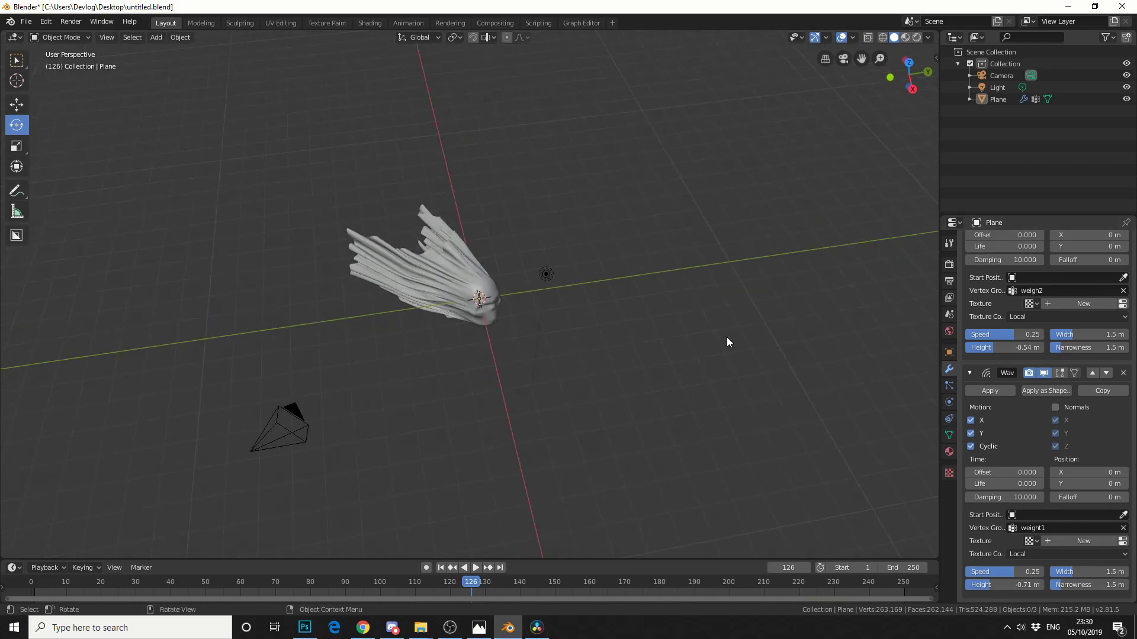
middle_drag(742, 349, 676, 259)
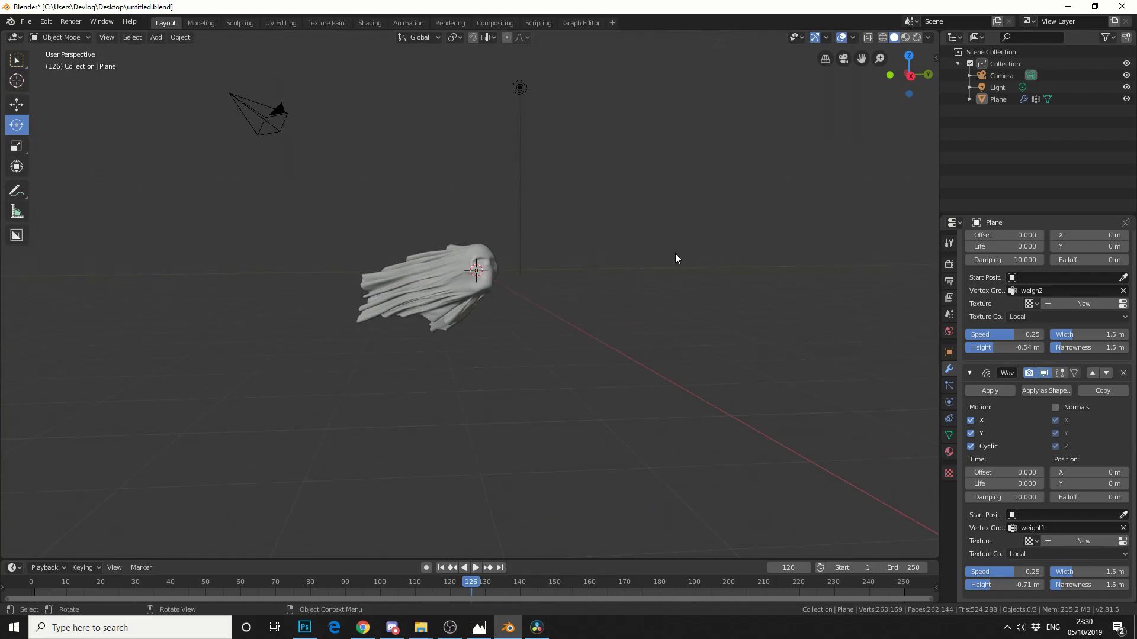
middle_drag(679, 264, 662, 367)
scroll(670, 342, up, 4)
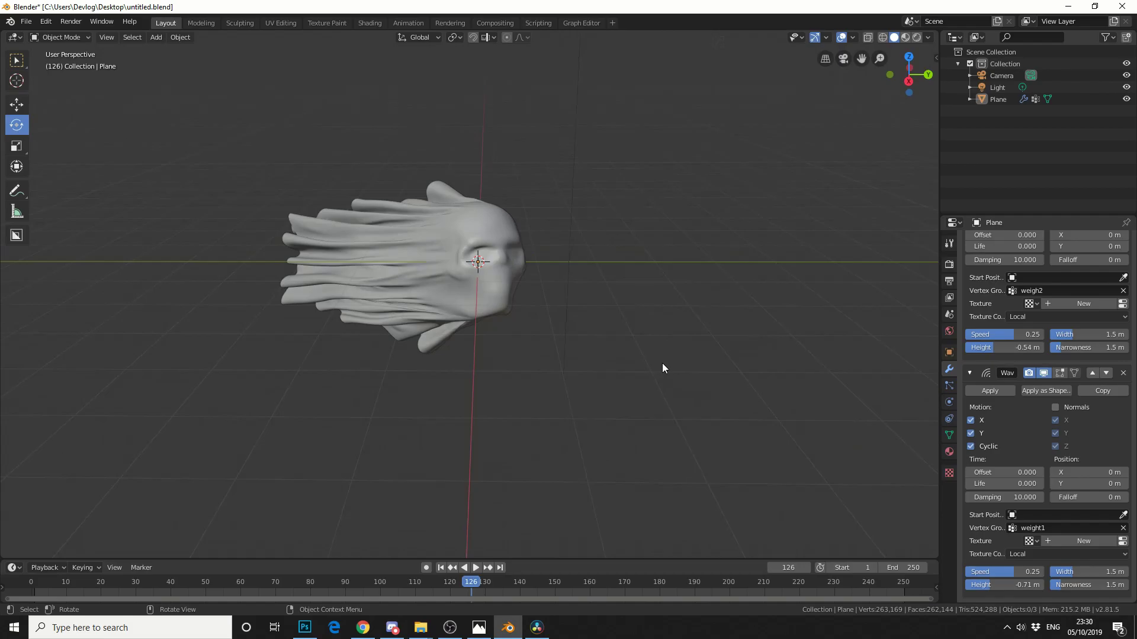